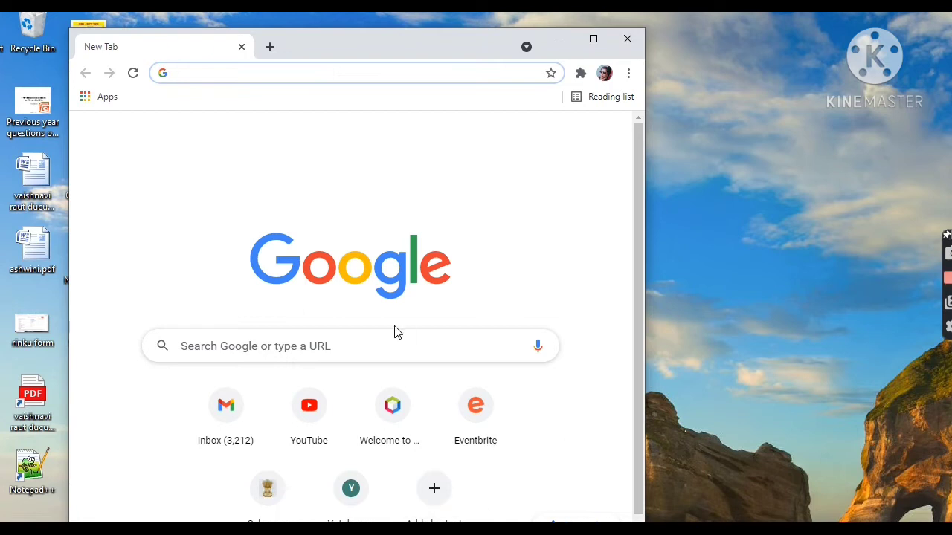
# - Search Google for "set exam"
pyautogui.click(400, 347)
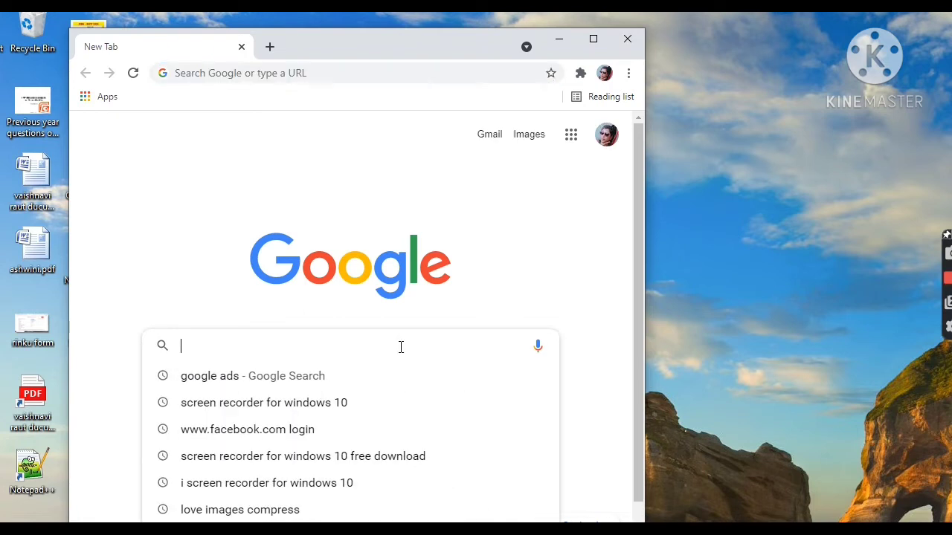
pyautogui.write('Set exam')
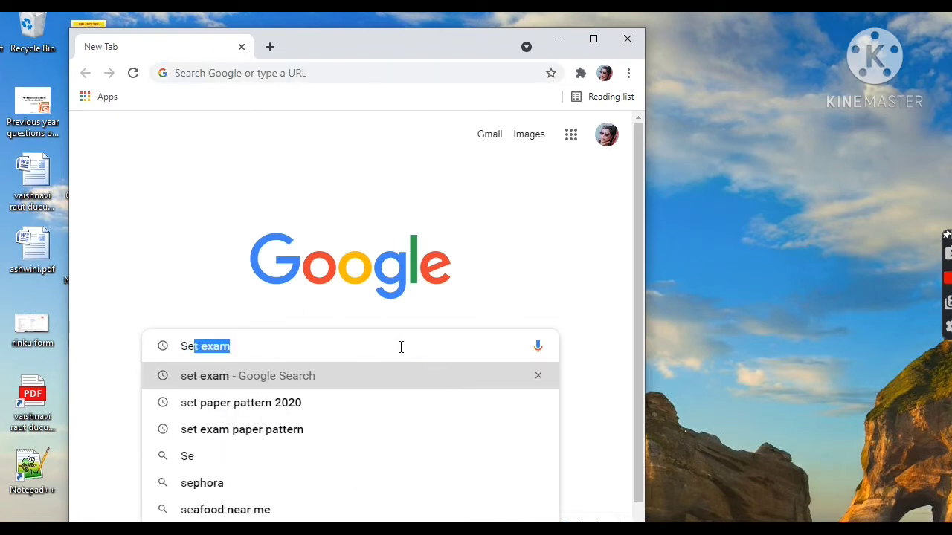
pyautogui.press('Return')
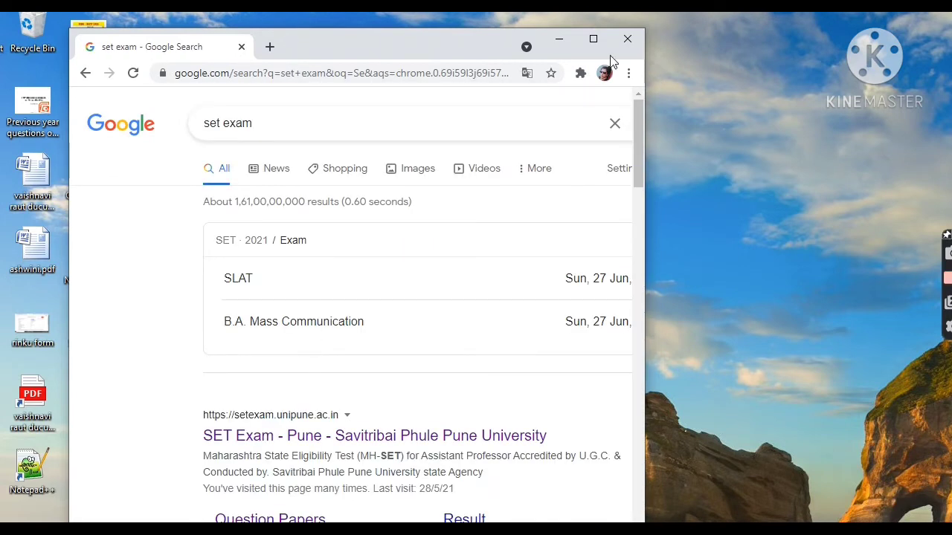
# - Widen the browser window and open the search result "SET Exam - Pune - Savitribai Phule Pune University"
pyautogui.click(593, 39)
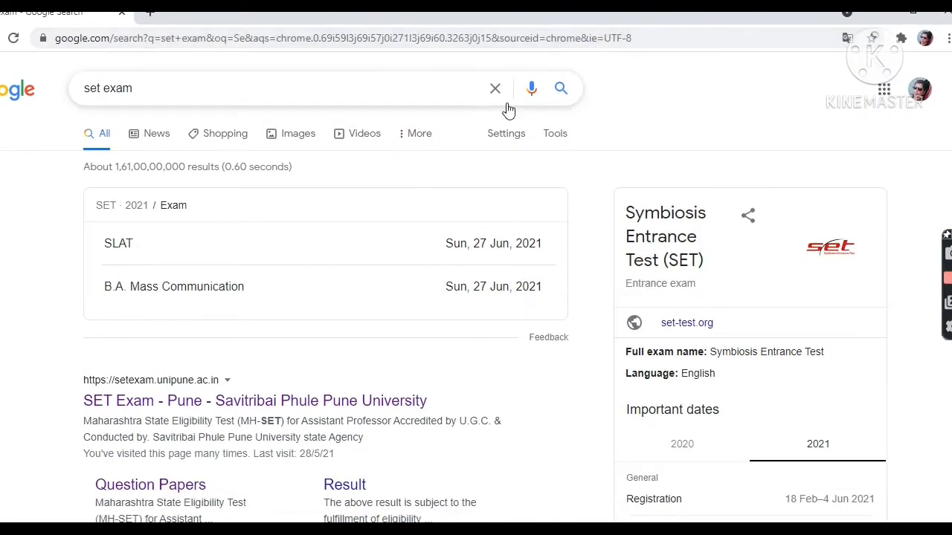
pyautogui.click(914, 12)
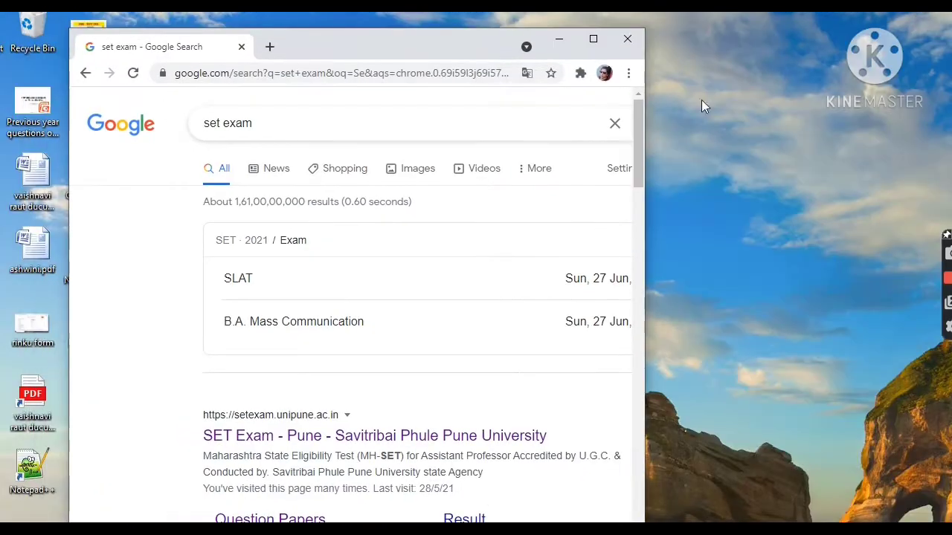
pyautogui.moveTo(645, 194); pyautogui.dragTo(801, 199)
pyautogui.scroll(-1, 431, 318)
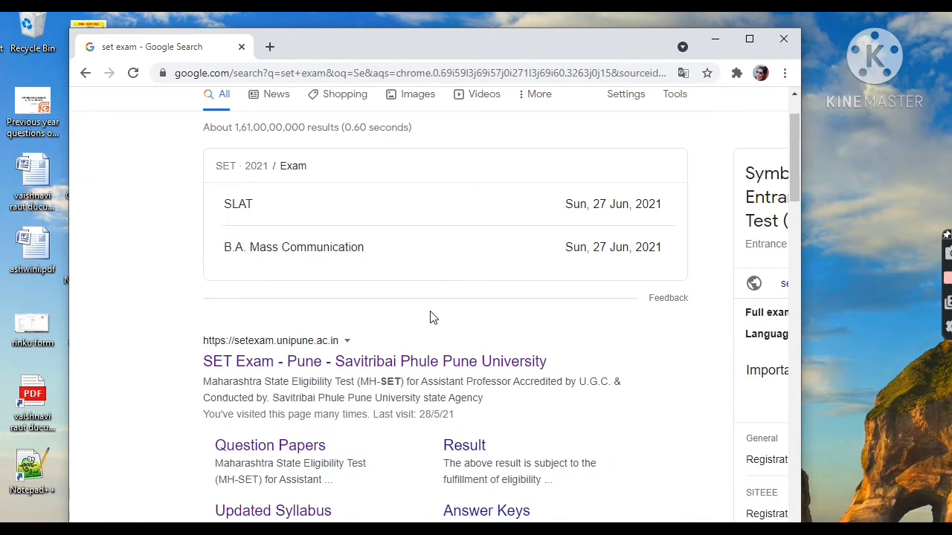
pyautogui.click(413, 372)
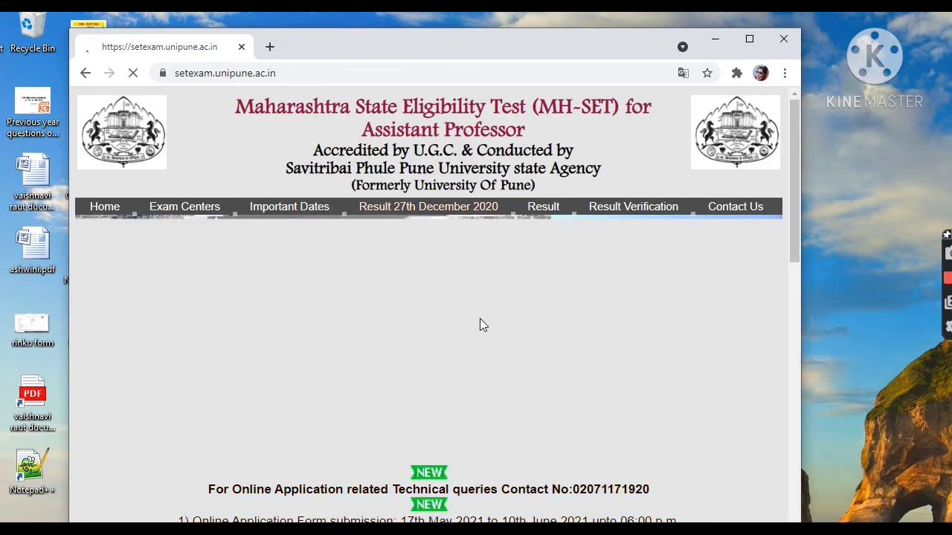
# - Open the Apply Now page for the MH-SET online application form
pyautogui.scroll(-1, 476, 325)
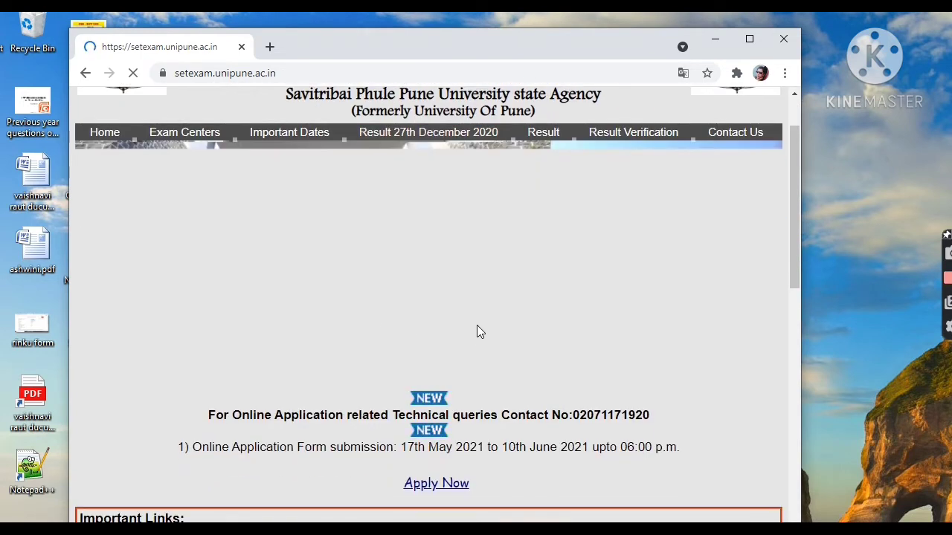
pyautogui.scroll(-1, 475, 327)
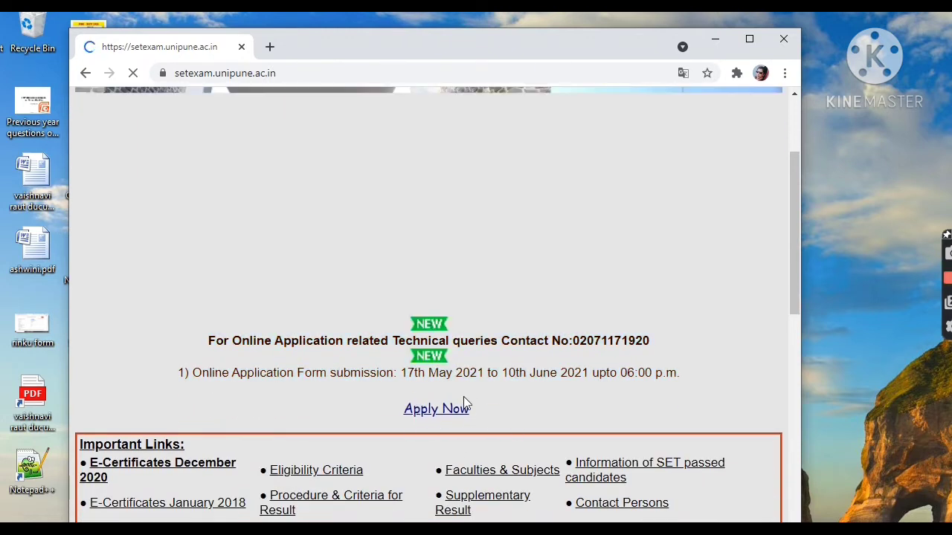
pyautogui.click(419, 409)
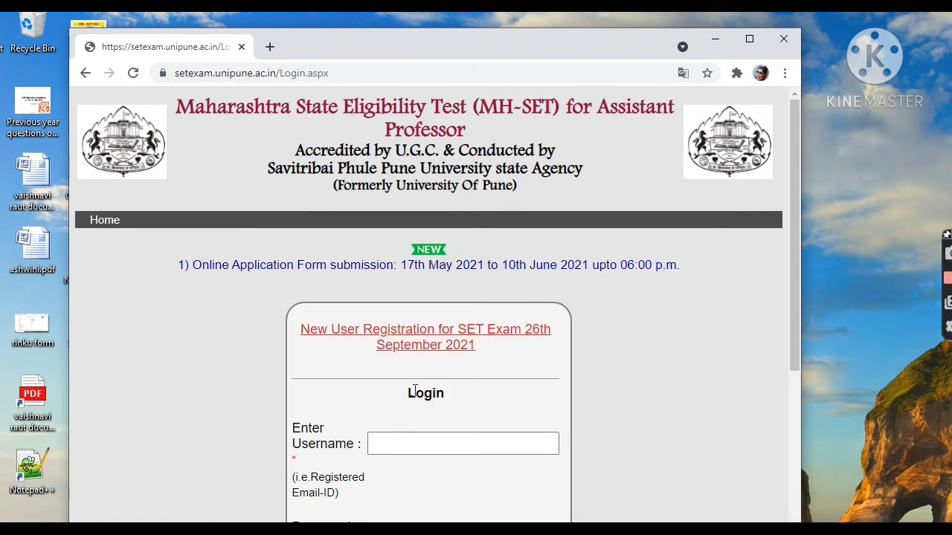
# - Start New User Registration for the SET Exam of 26th September 2021 and confirm the exam date
pyautogui.scroll(-1, 449, 445)
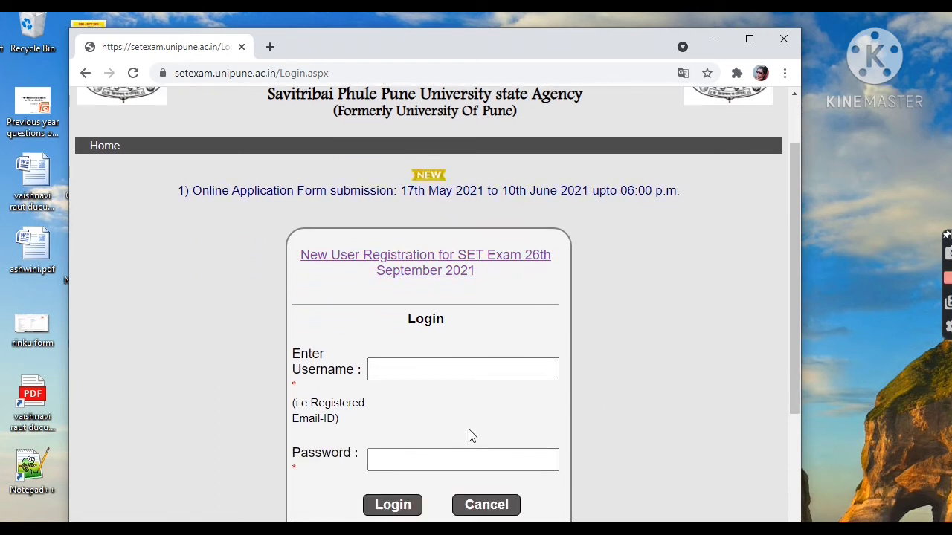
pyautogui.click(461, 261)
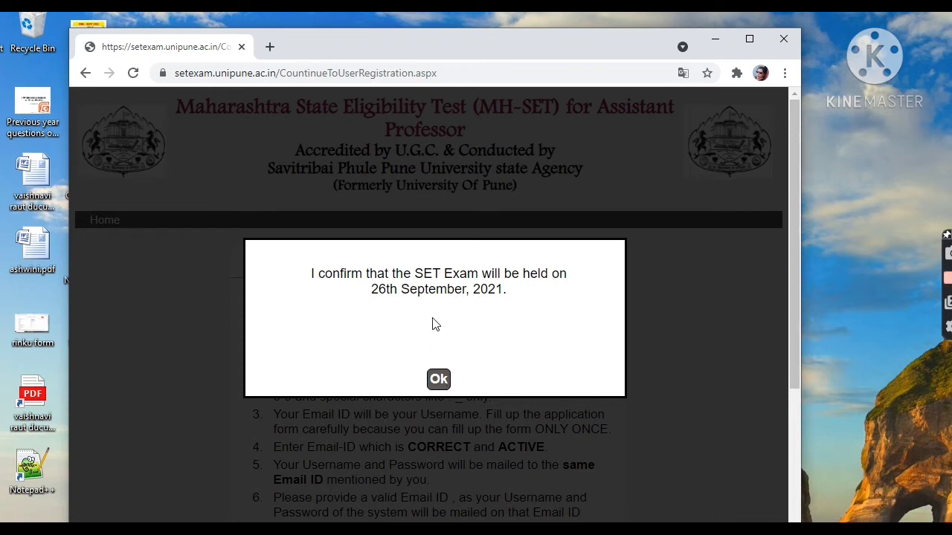
pyautogui.click(439, 380)
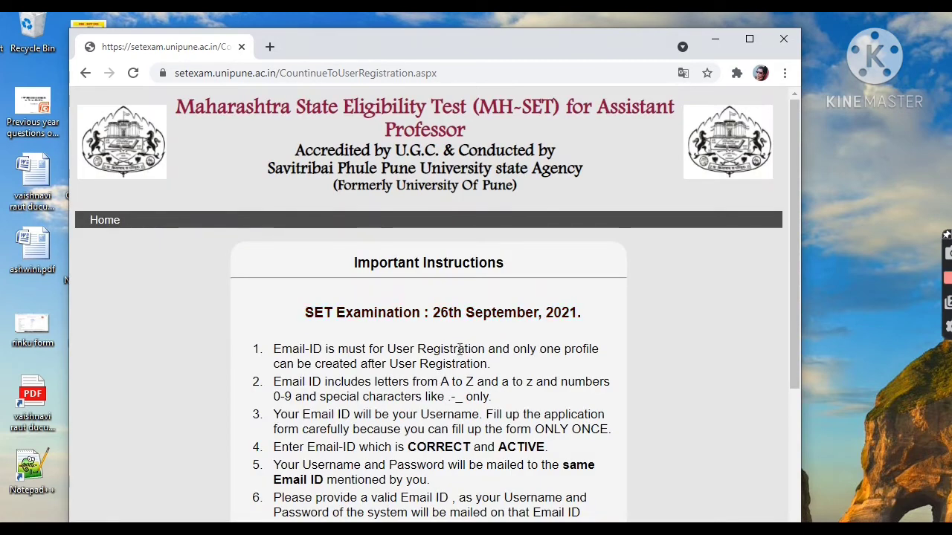
# - Go through the Important Instructions to their end and continue to User Registration
pyautogui.scroll(-1, 468, 339)
pyautogui.scroll(-1, 468, 340)
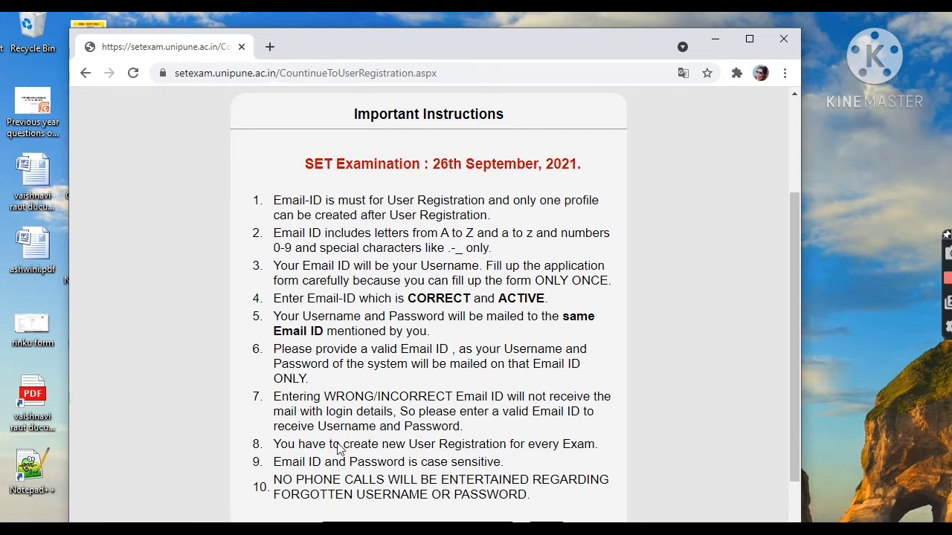
pyautogui.scroll(-1, 445, 509)
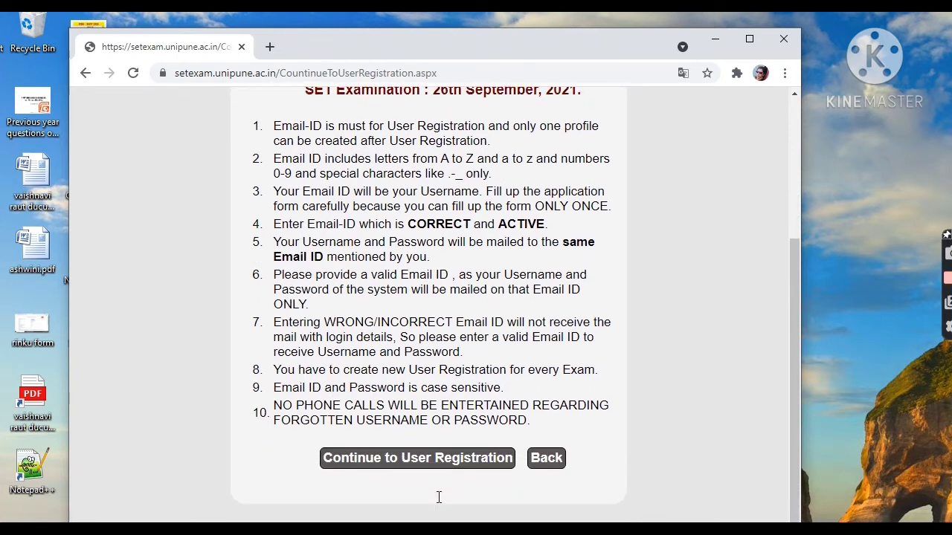
pyautogui.click(443, 458)
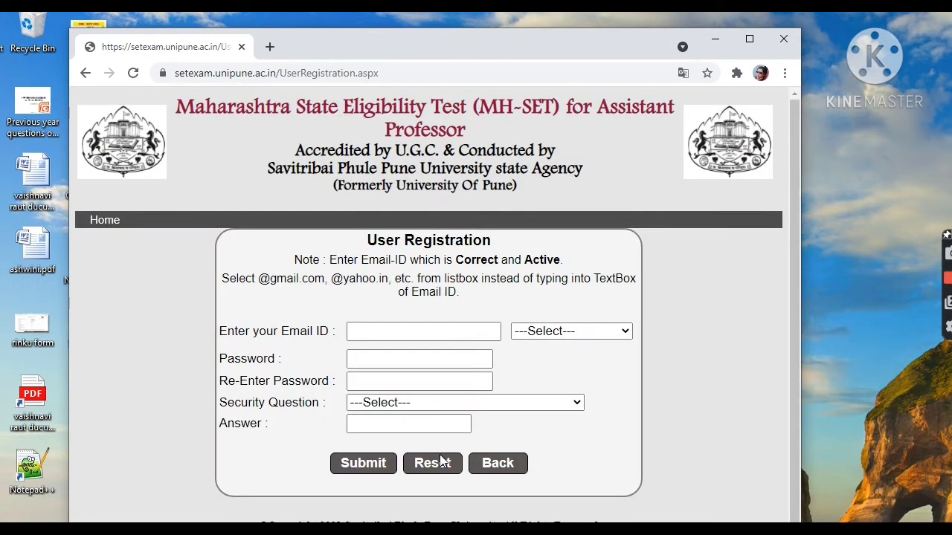
pyautogui.click(429, 334)
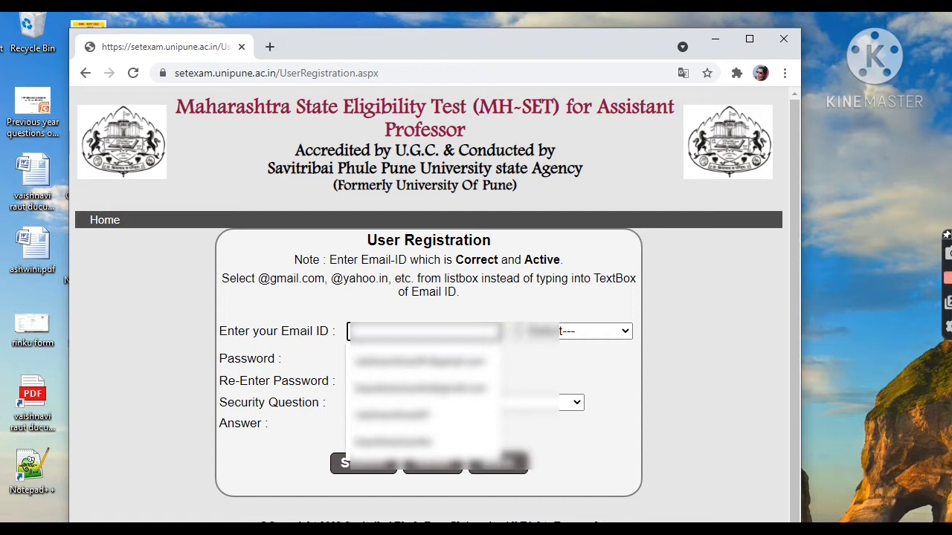
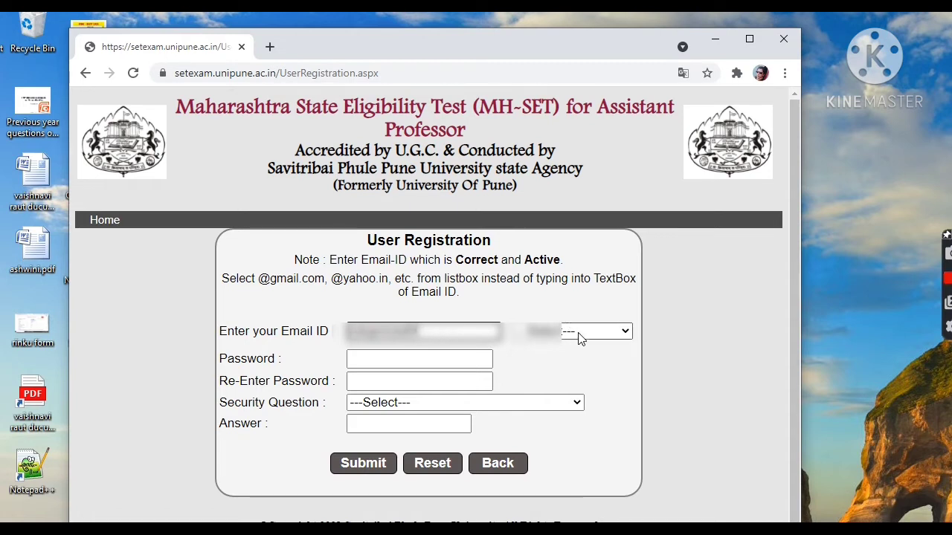
pyautogui.click(580, 336)
pyautogui.click(569, 362)
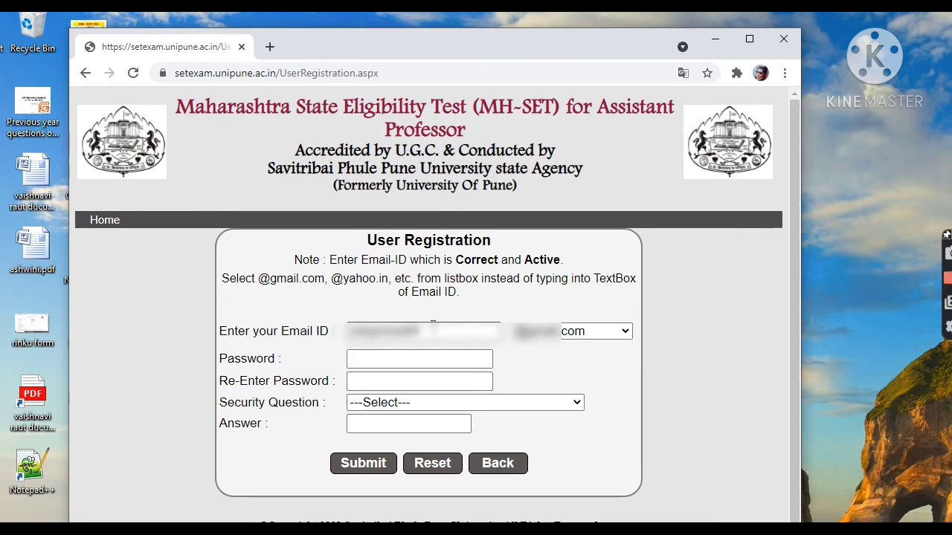
# - Enter the account password and repeat it in the Re-Enter Password field
pyautogui.click(429, 362)
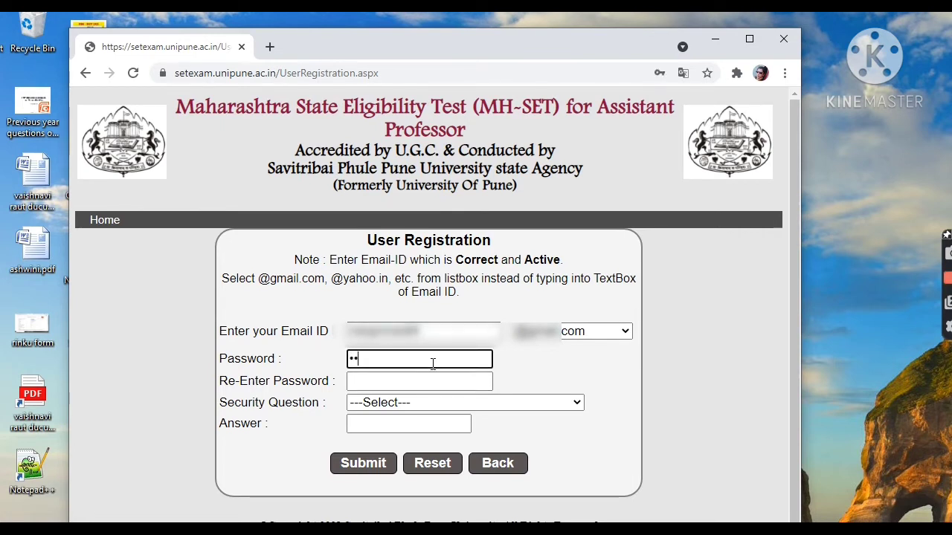
pyautogui.write('••••')
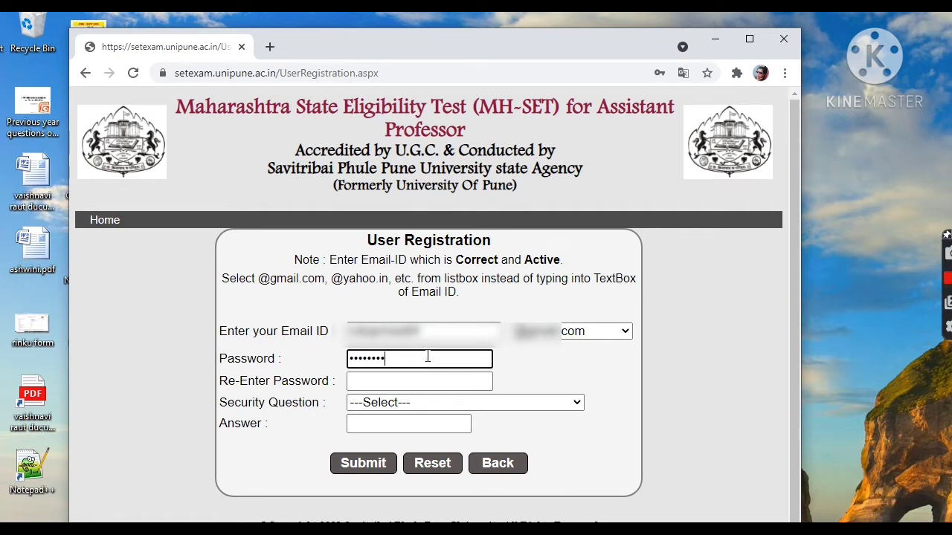
pyautogui.click(394, 380)
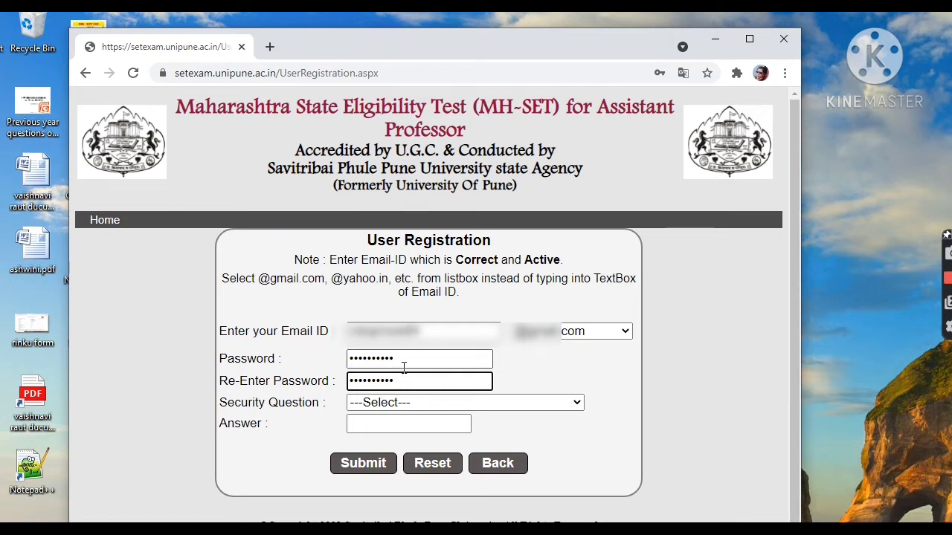
# - Choose the security question "What is your birth place name?" and fill in the security answer
pyautogui.click(425, 404)
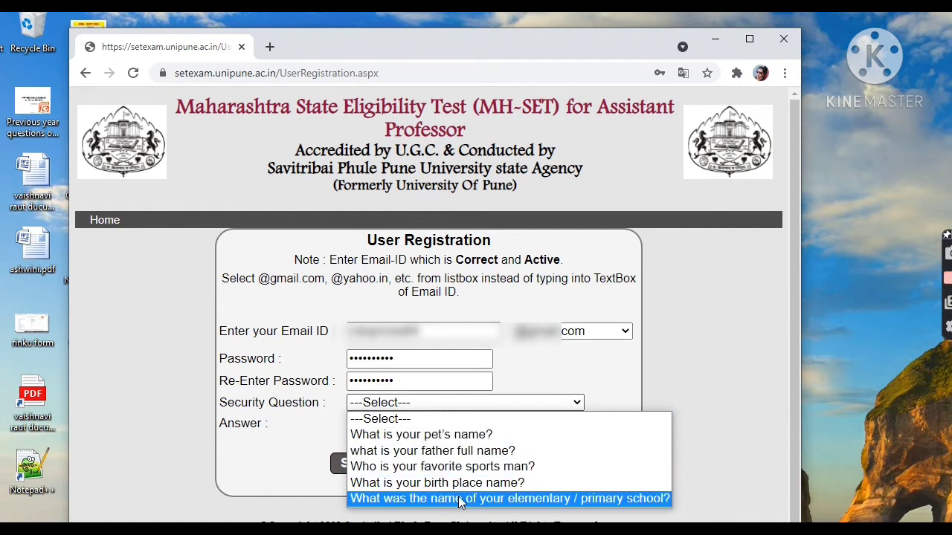
pyautogui.click(459, 483)
pyautogui.click(439, 430)
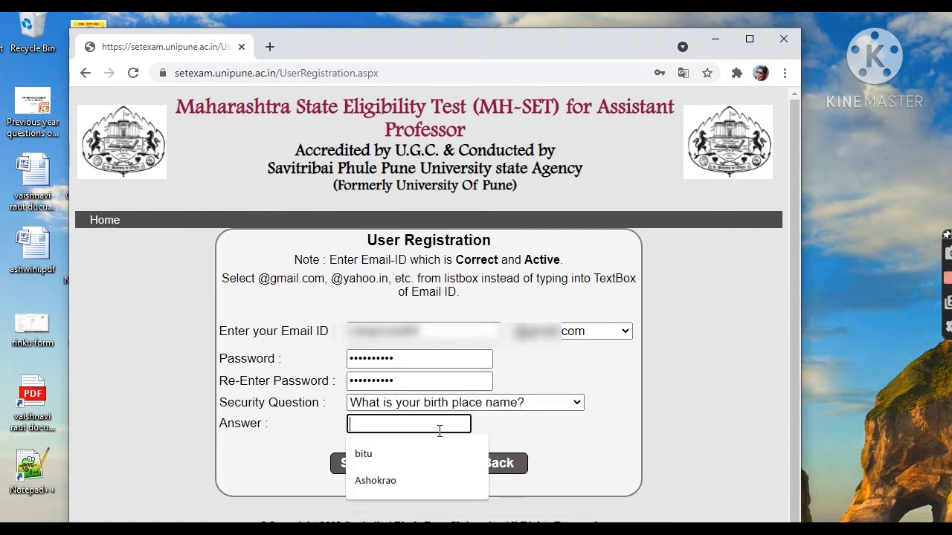
pyautogui.write('da')
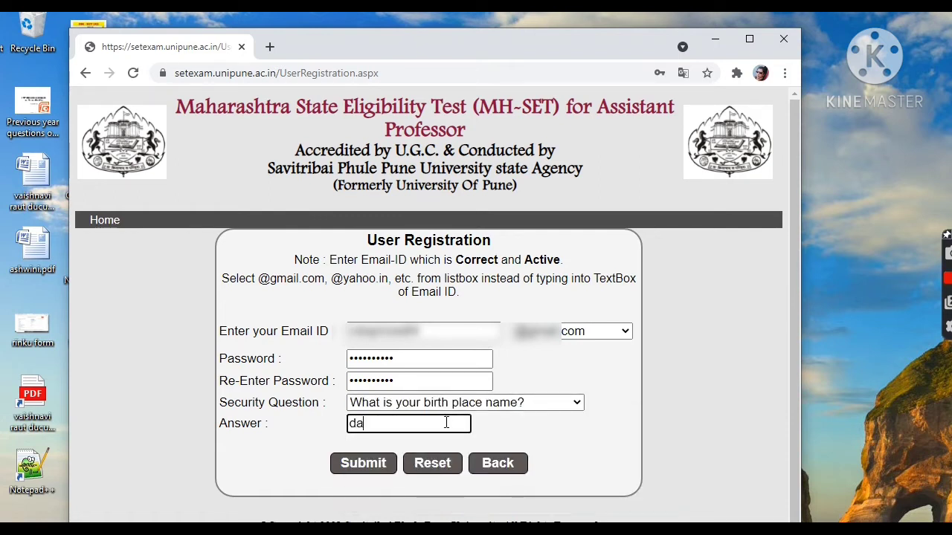
pyautogui.write('rypur')
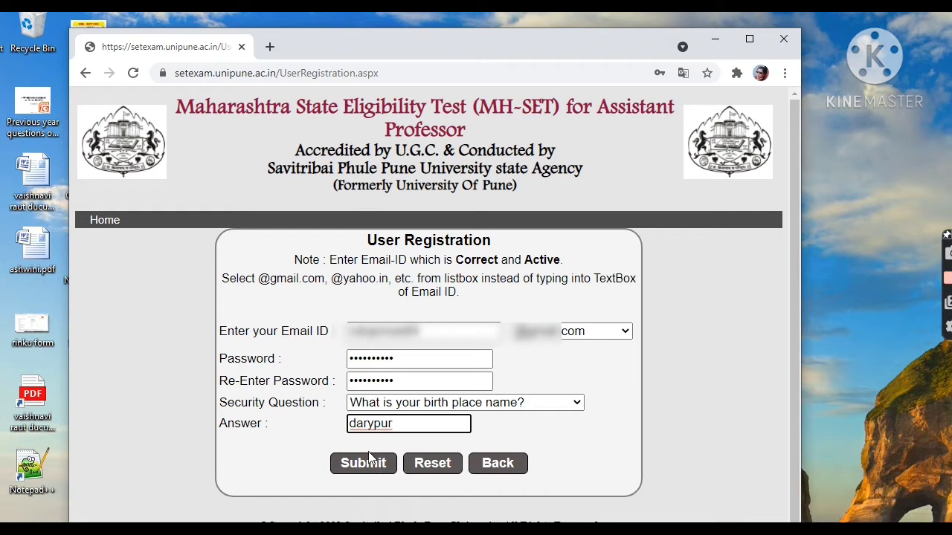
# - Submit the User Registration form and acknowledge the site's message
pyautogui.click(392, 446)
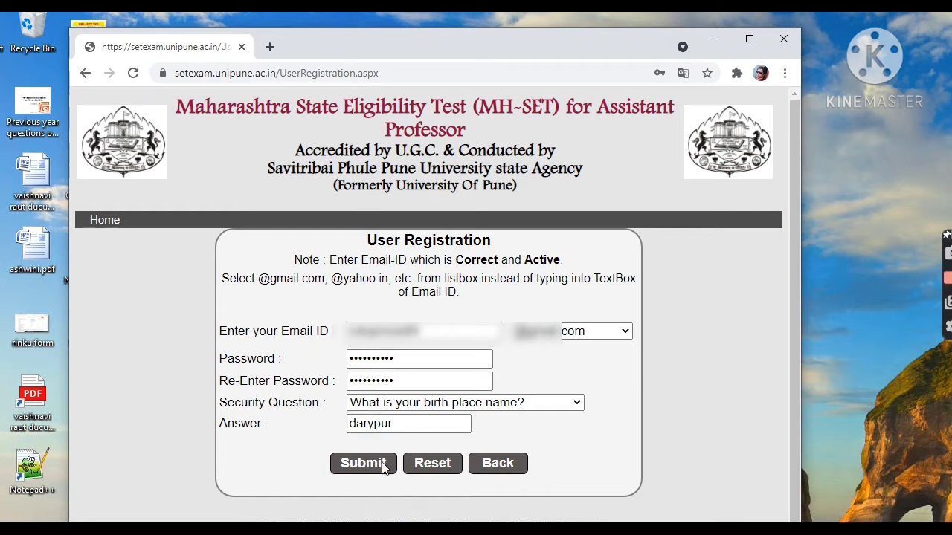
pyautogui.click(385, 466)
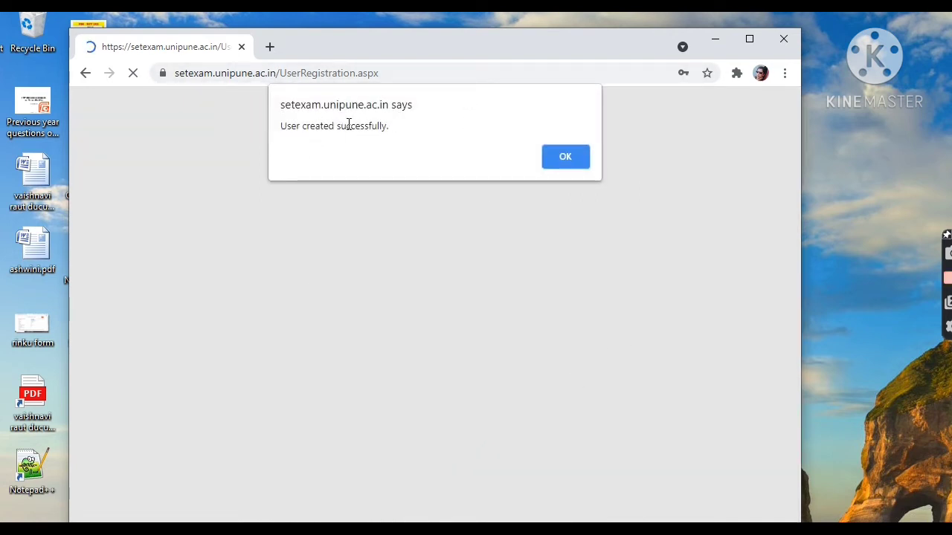
pyautogui.click(569, 165)
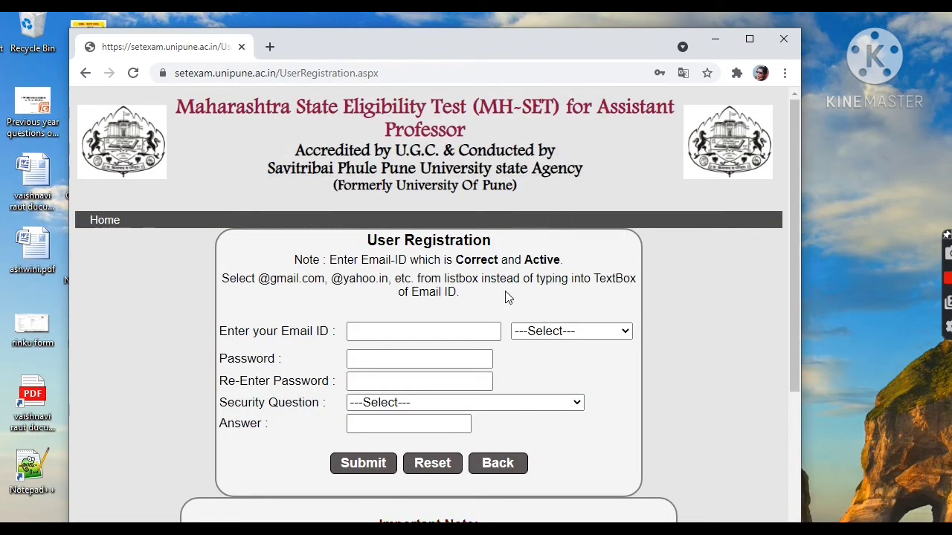
# - Open the login page from the registration note and enter the registered email ID as the username
pyautogui.scroll(-3, 506, 295)
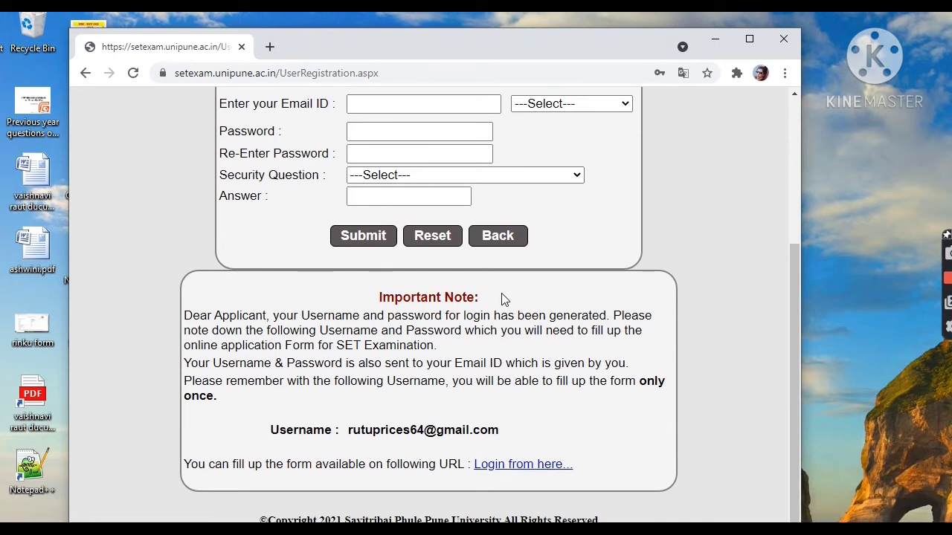
pyautogui.click(530, 467)
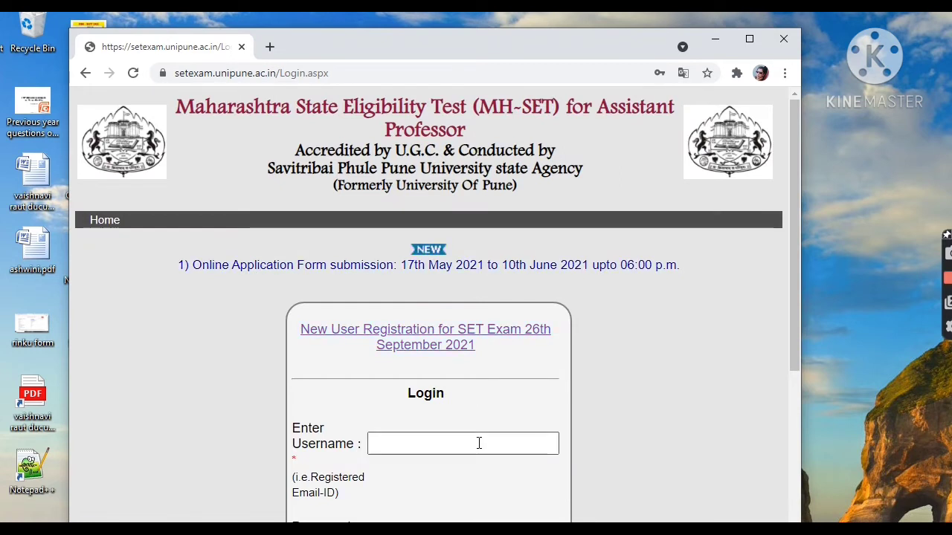
pyautogui.scroll(-1, 479, 443)
pyautogui.click(455, 370)
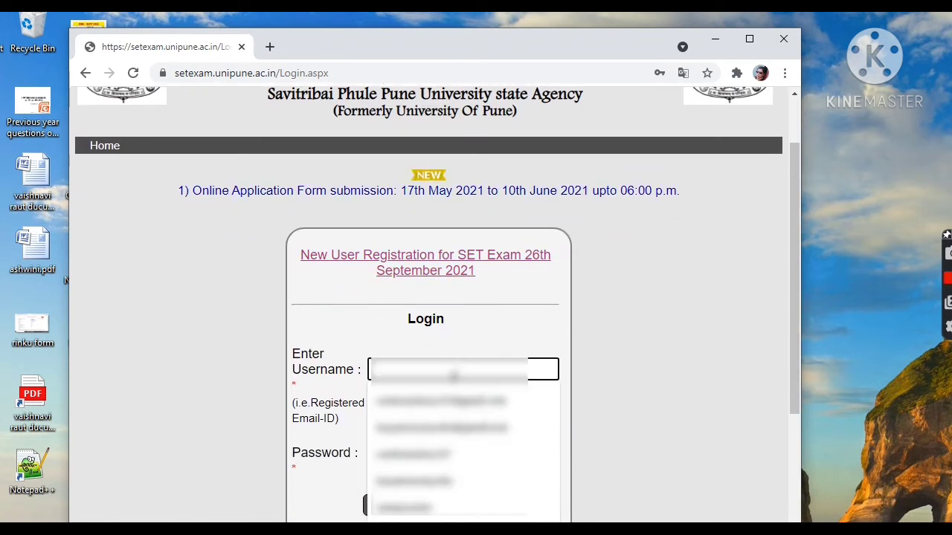
pyautogui.click(453, 508)
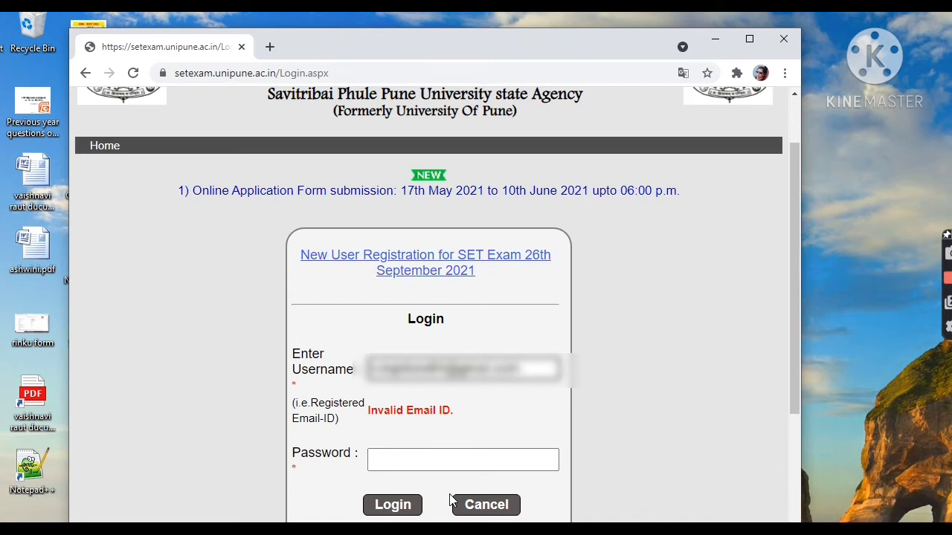
# - Enter the account password and log in to the exam site
pyautogui.click(460, 455)
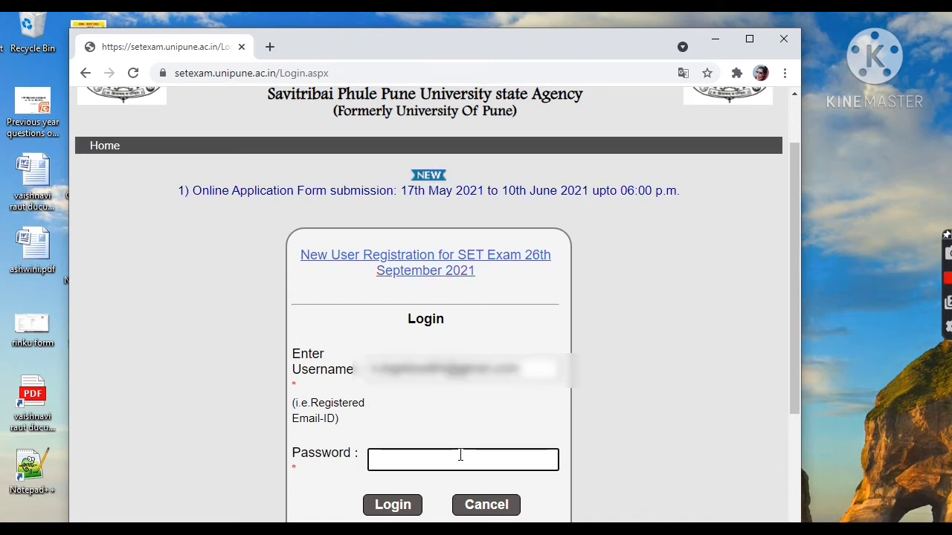
pyautogui.write('*')
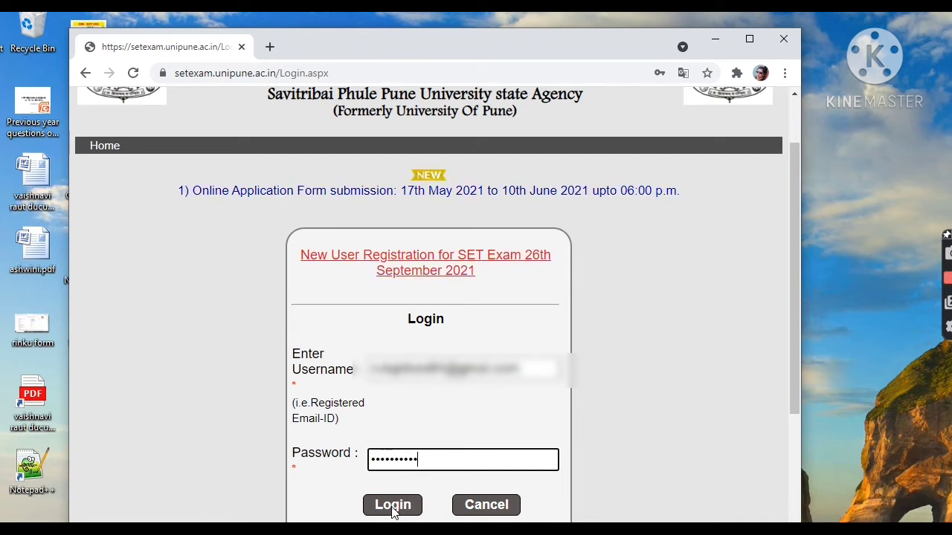
pyautogui.scroll(-1, 480, 358)
pyautogui.scroll(-1, 480, 356)
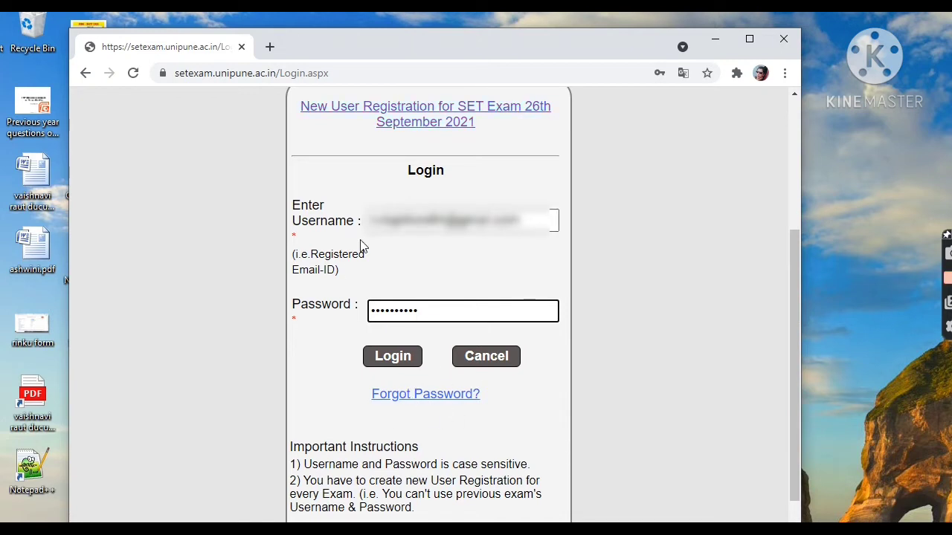
pyautogui.click(393, 360)
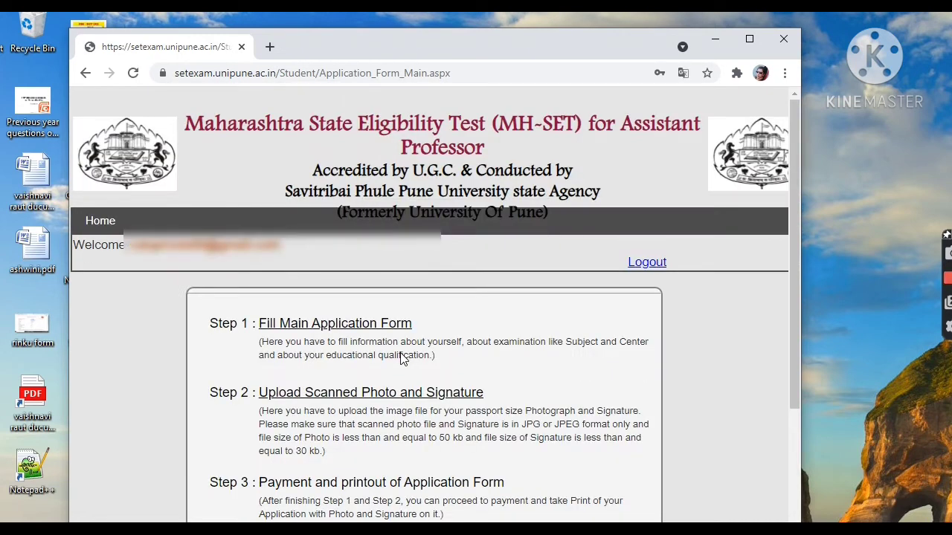
# - Review the application steps and open Step 1, Fill Main Application Form
pyautogui.scroll(-2, 471, 348)
pyautogui.scroll(2, 477, 334)
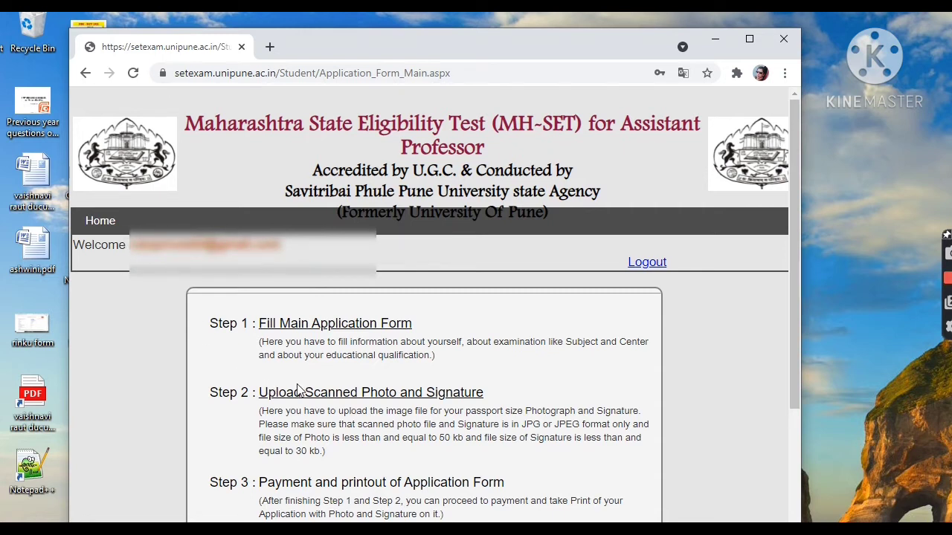
pyautogui.scroll(-1, 365, 337)
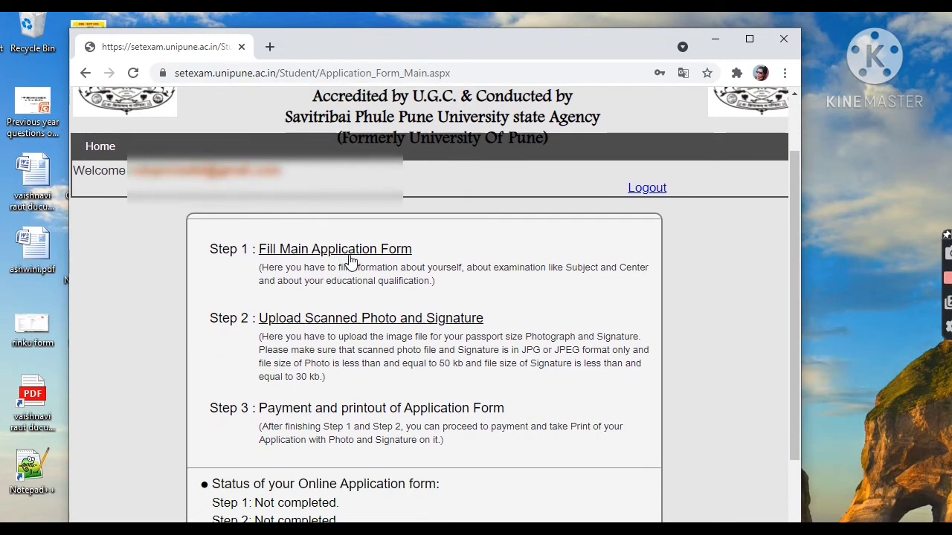
pyautogui.click(354, 250)
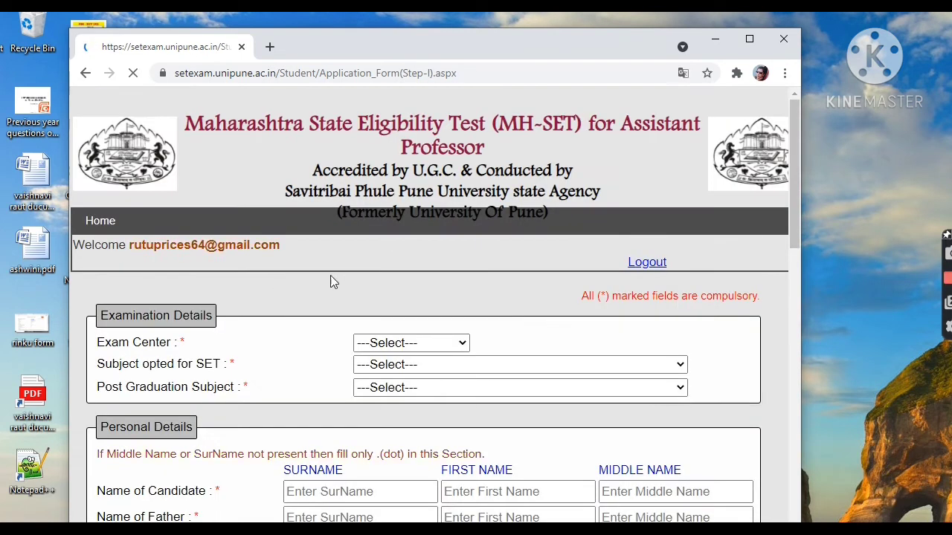
# - Set the Exam Center to Amravati in the Examination Details
pyautogui.scroll(-1, 404, 332)
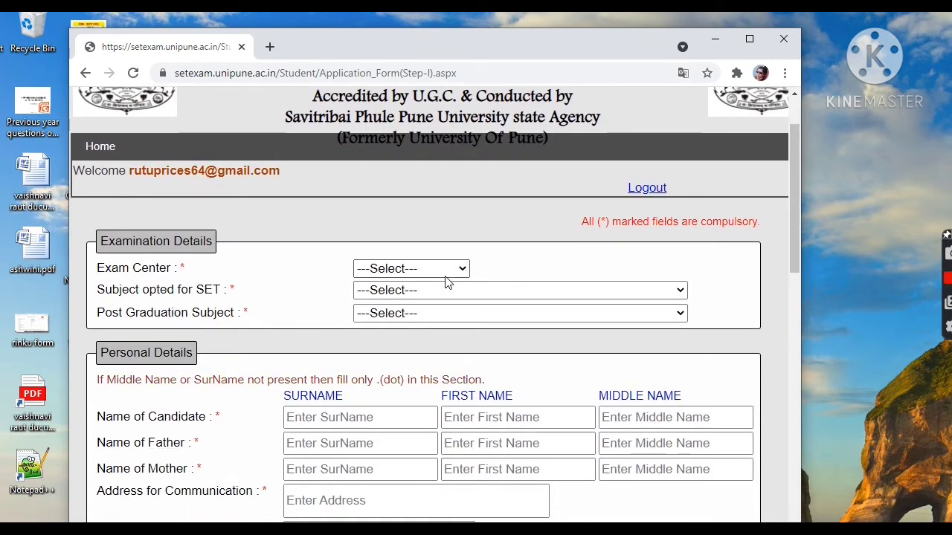
pyautogui.scroll(-1, 450, 269)
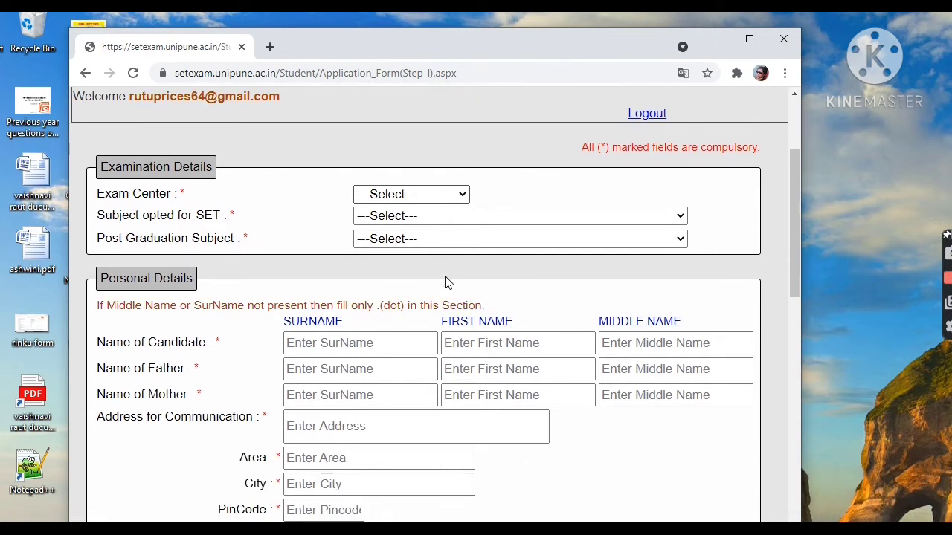
pyautogui.click(420, 194)
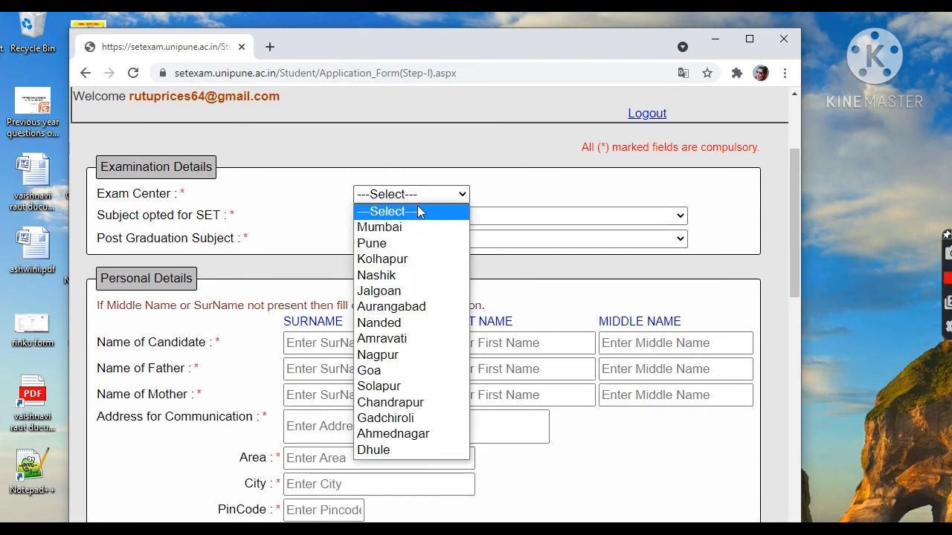
pyautogui.click(414, 339)
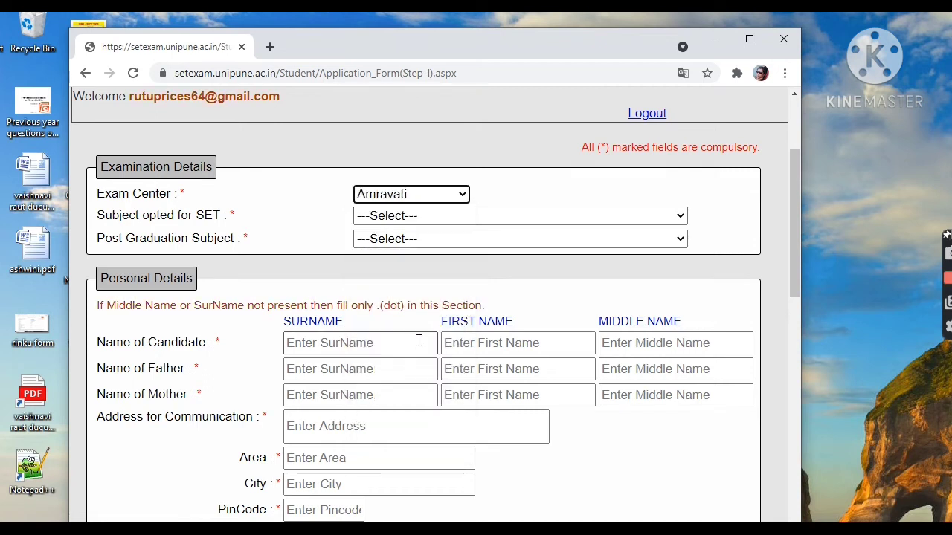
# - Select 03 - English as the subject opted for SET and check its Post Graduation Subject options
pyautogui.click(429, 218)
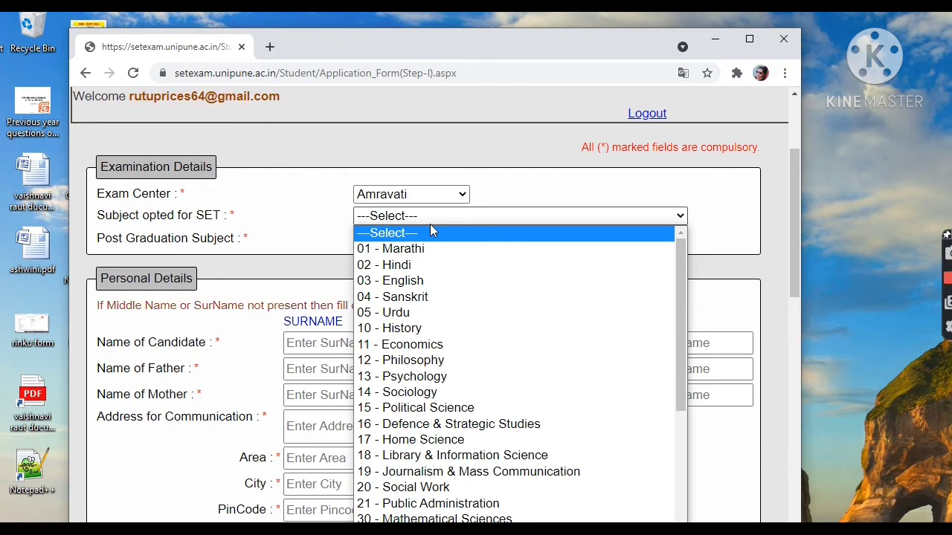
pyautogui.click(450, 288)
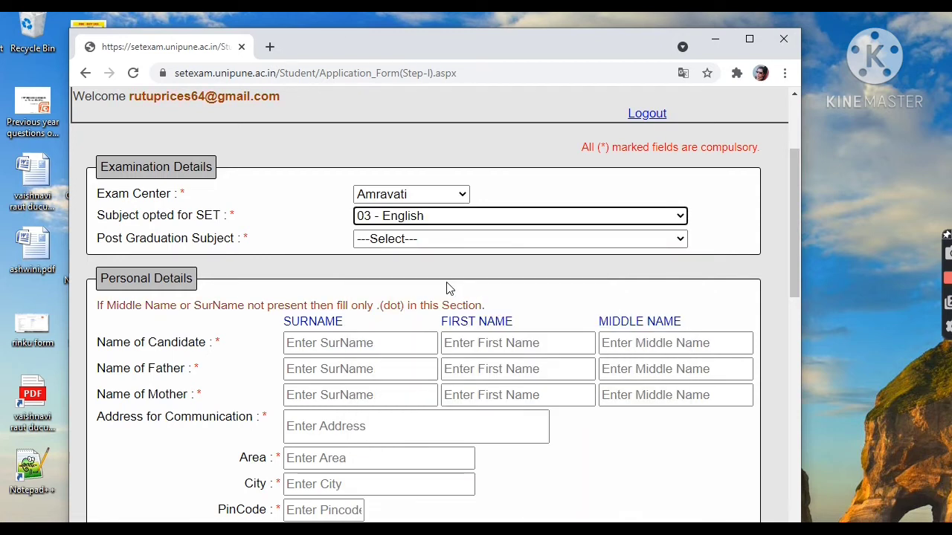
pyautogui.click(467, 241)
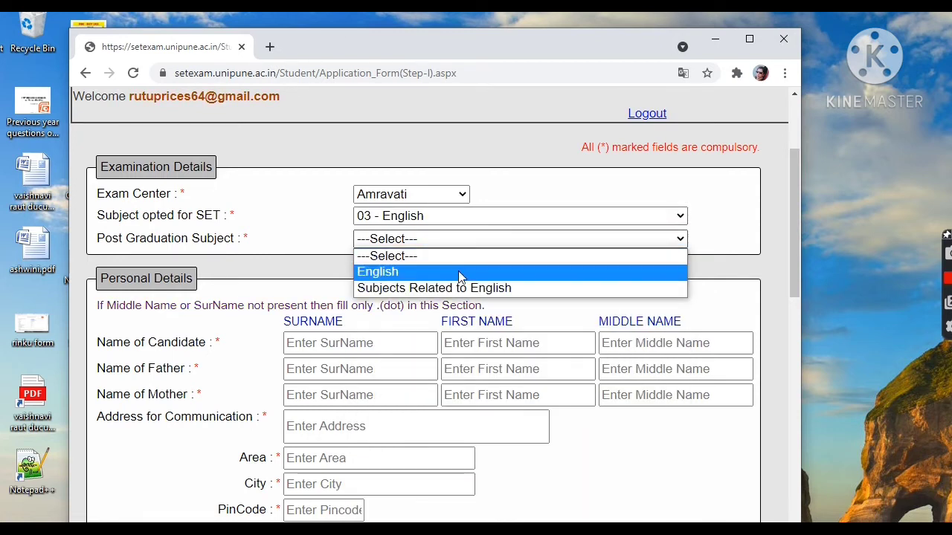
# - Set the subject opted for SET to 37 - Computer Science & Application and the Post Graduation Subject to Computer Science & Application
pyautogui.click(473, 218)
pyautogui.scroll(-3, 469, 335)
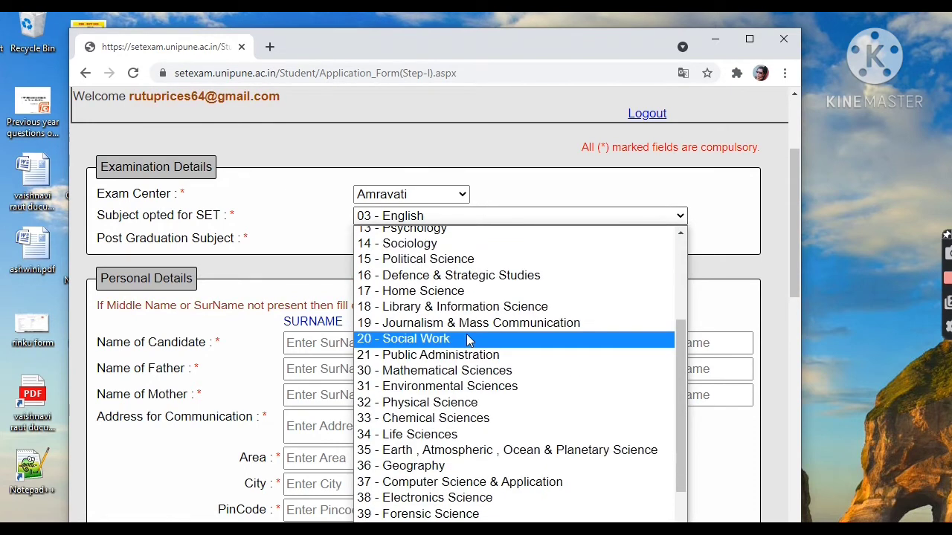
pyautogui.scroll(-2, 468, 341)
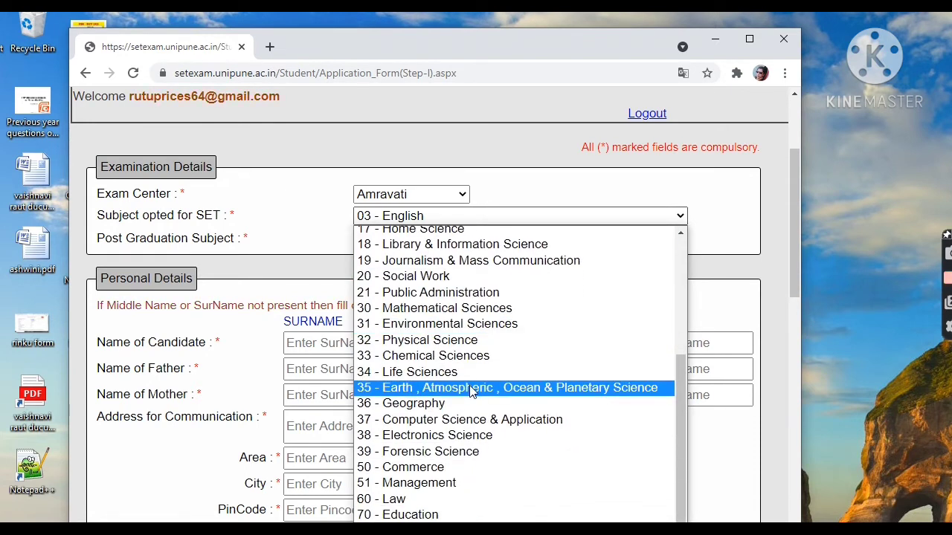
pyautogui.click(472, 422)
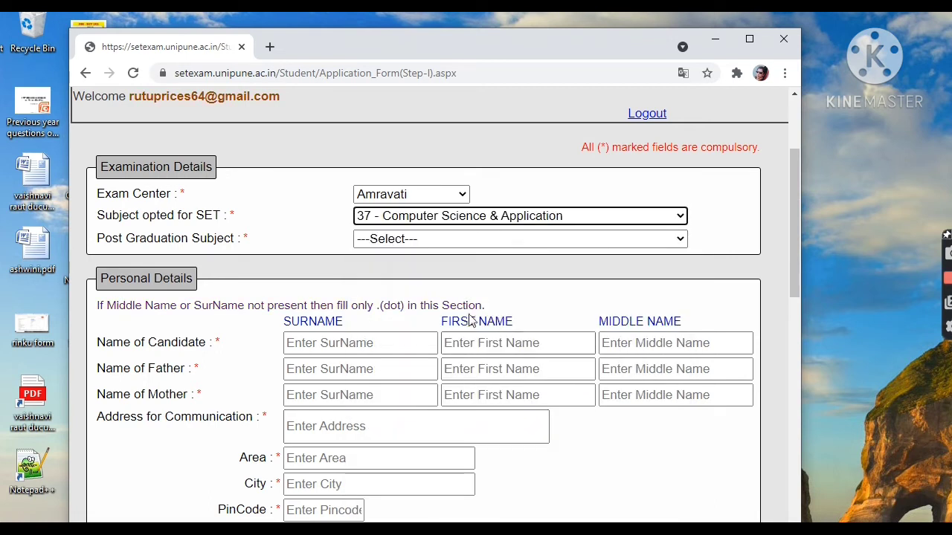
pyautogui.click(476, 239)
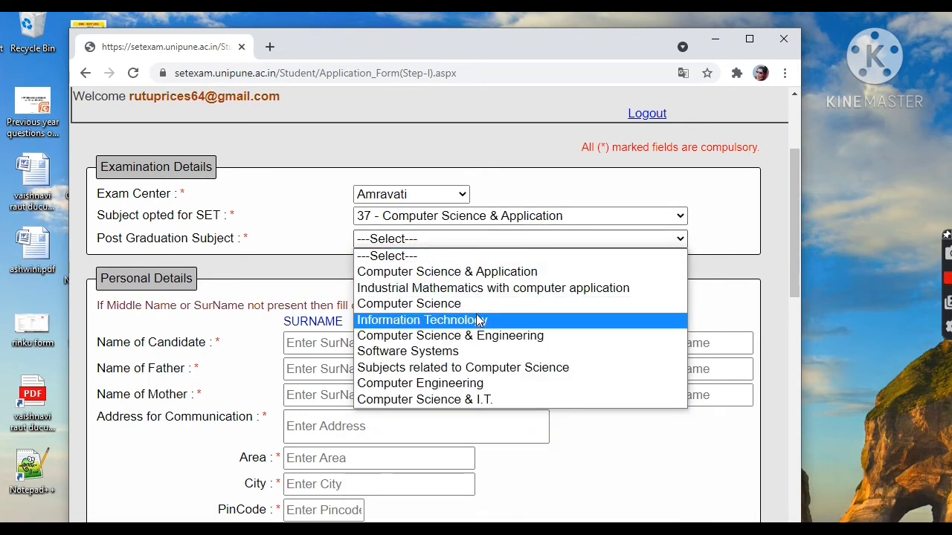
pyautogui.click(487, 276)
# - Fill in the candidate's surname, first name and middle name in the Personal Details using the saved autofill entry
pyautogui.scroll(-1, 495, 276)
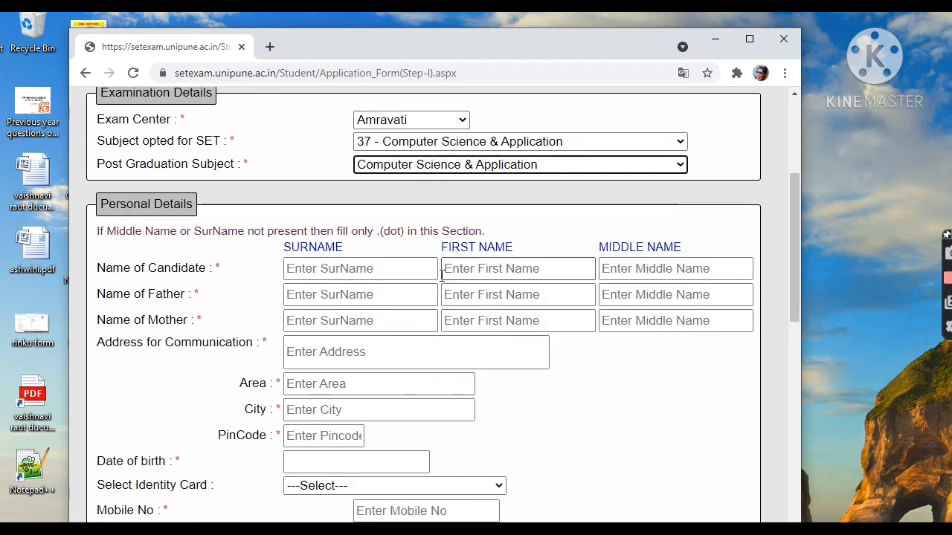
pyautogui.click(368, 267)
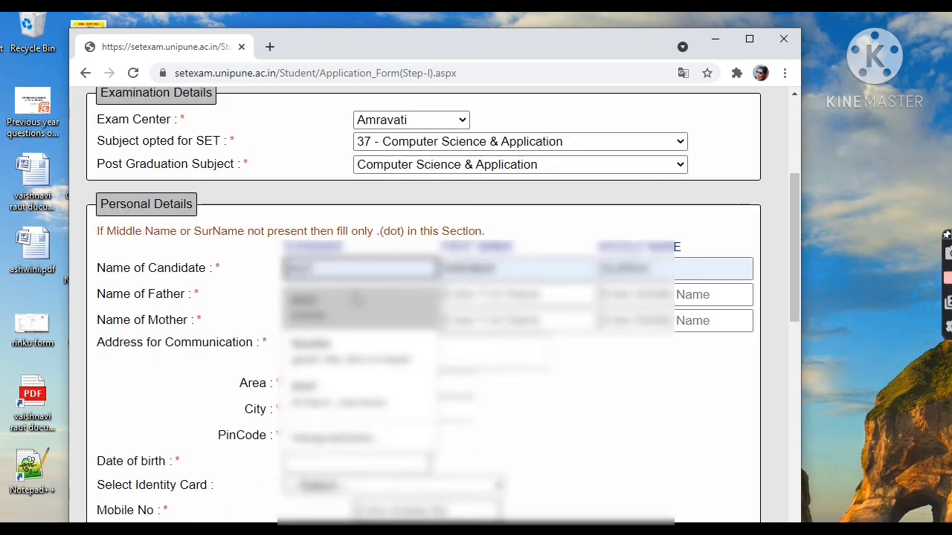
pyautogui.click(357, 292)
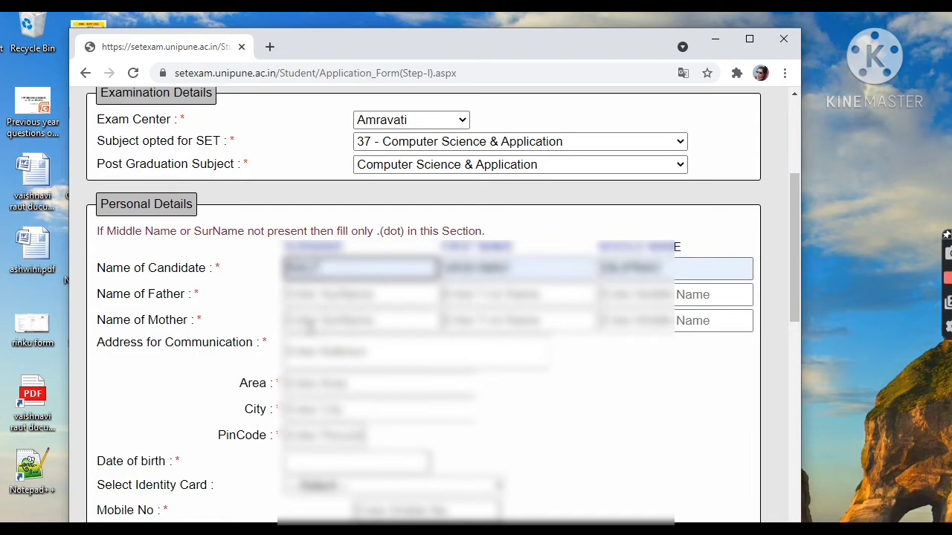
# - Fill the Name of Father row from the saved autofill entry and replace its first name with the father's first name
pyautogui.click(327, 295)
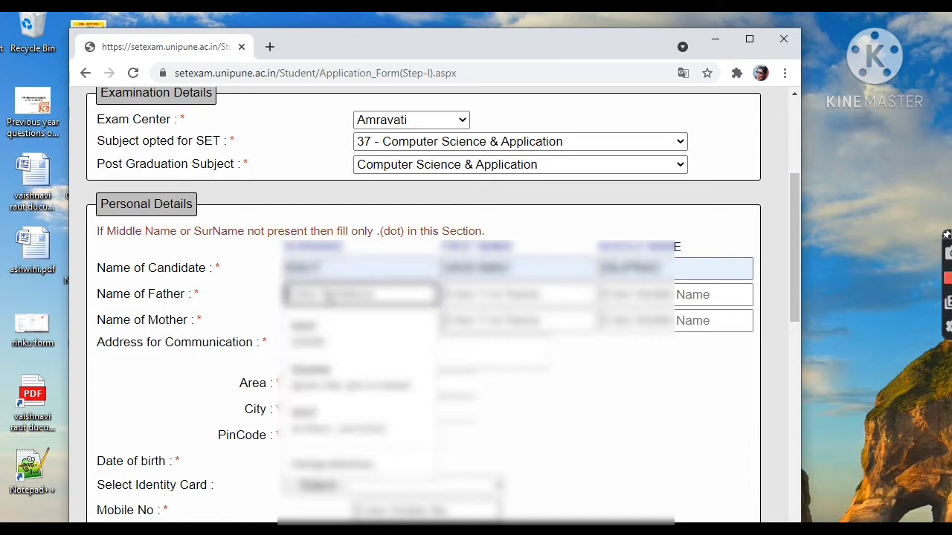
pyautogui.click(327, 320)
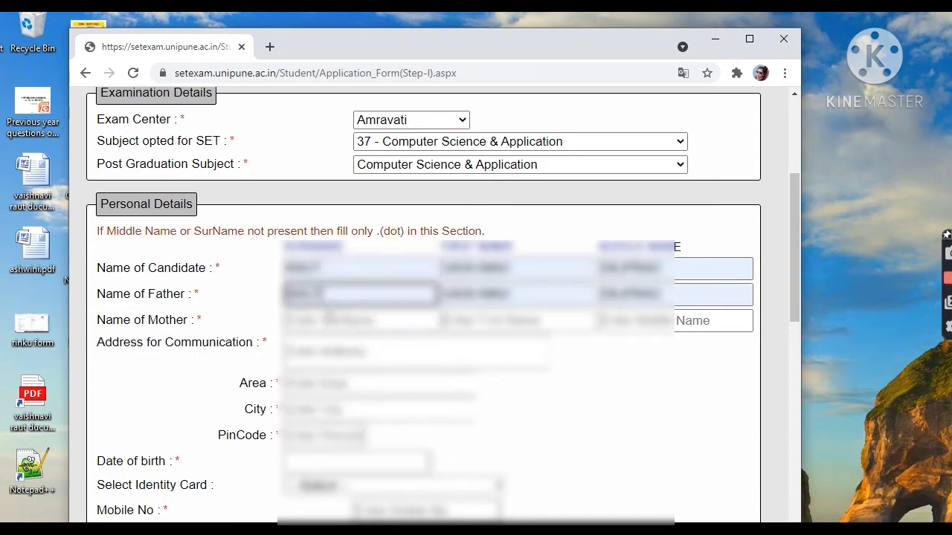
pyautogui.click(525, 295)
pyautogui.moveTo(525, 295); pyautogui.dragTo(408, 302)
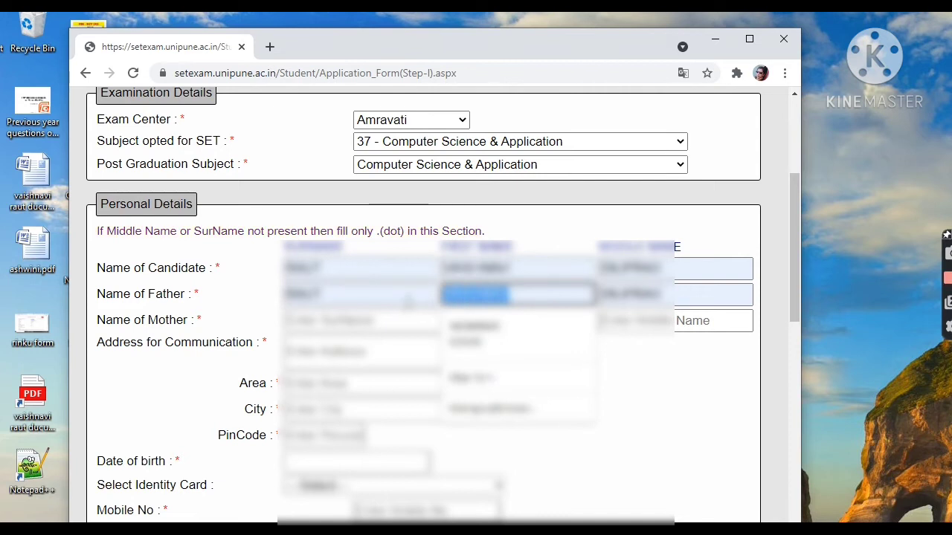
pyautogui.write('D')
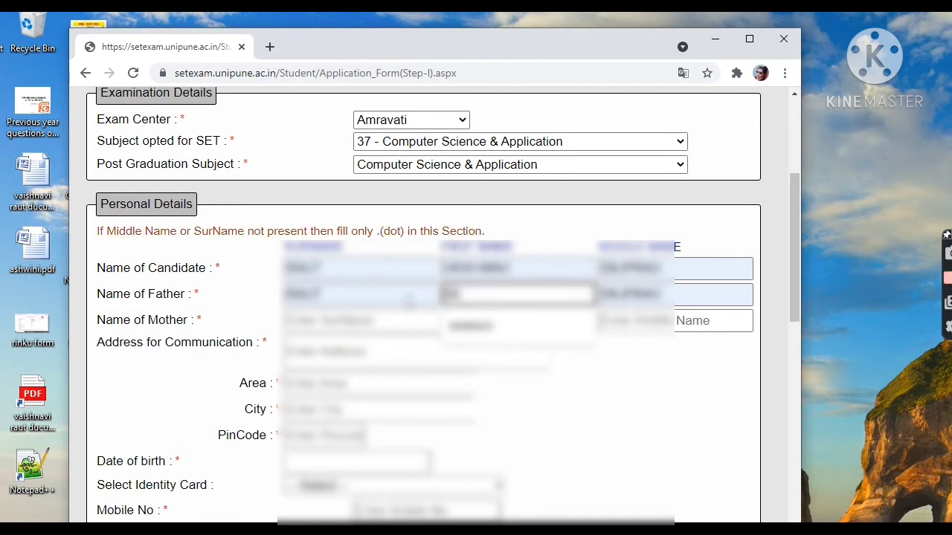
pyautogui.write('iliprao')
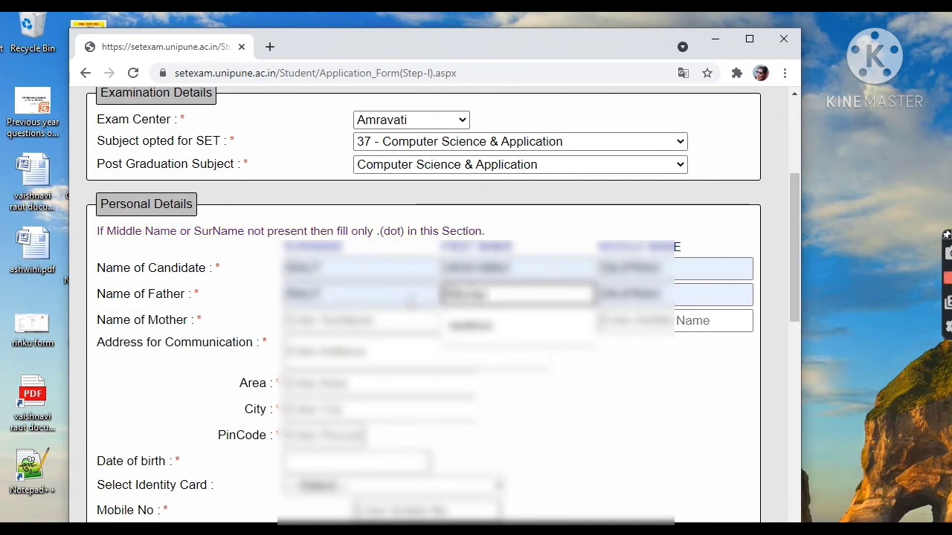
pyautogui.click(482, 339)
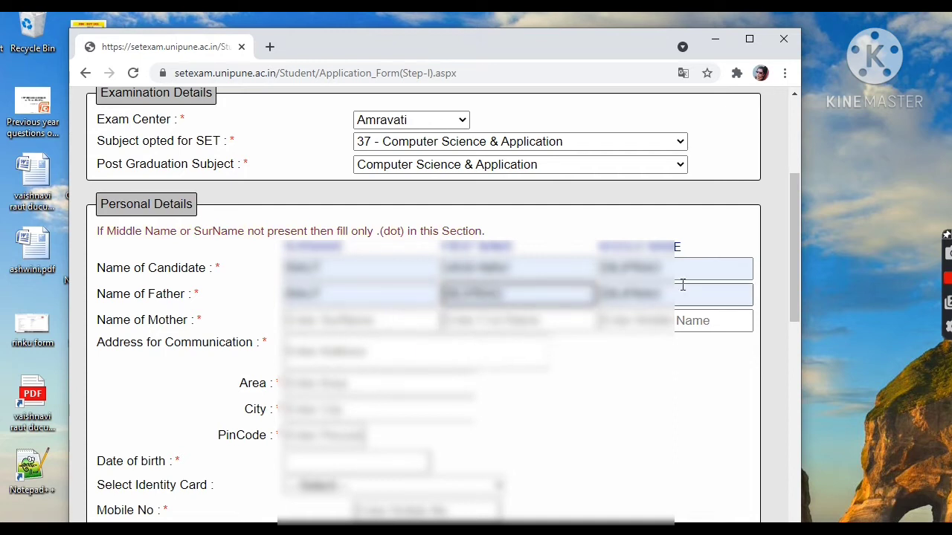
# - Replace the autofilled middle name in the Name of Father row with the father's middle name
pyautogui.moveTo(692, 295); pyautogui.dragTo(564, 321)
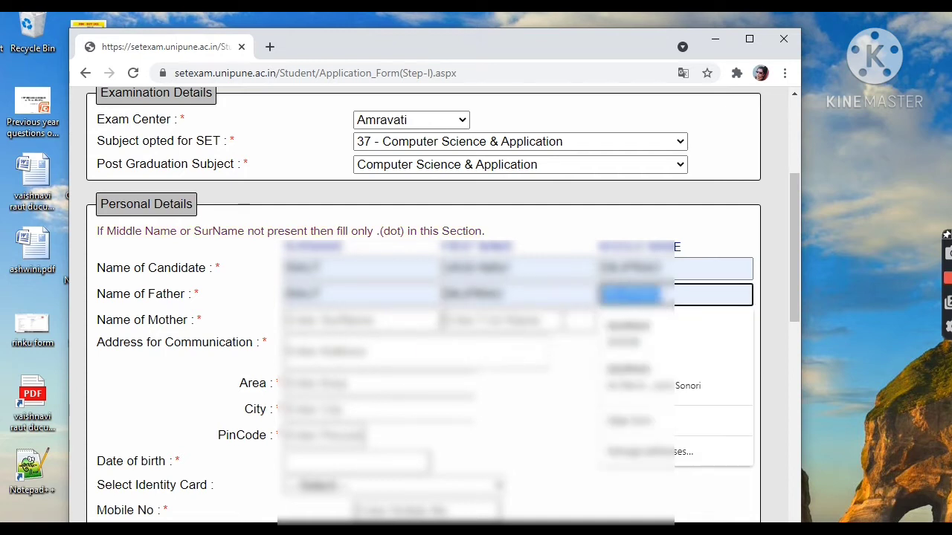
pyautogui.write('RAM')
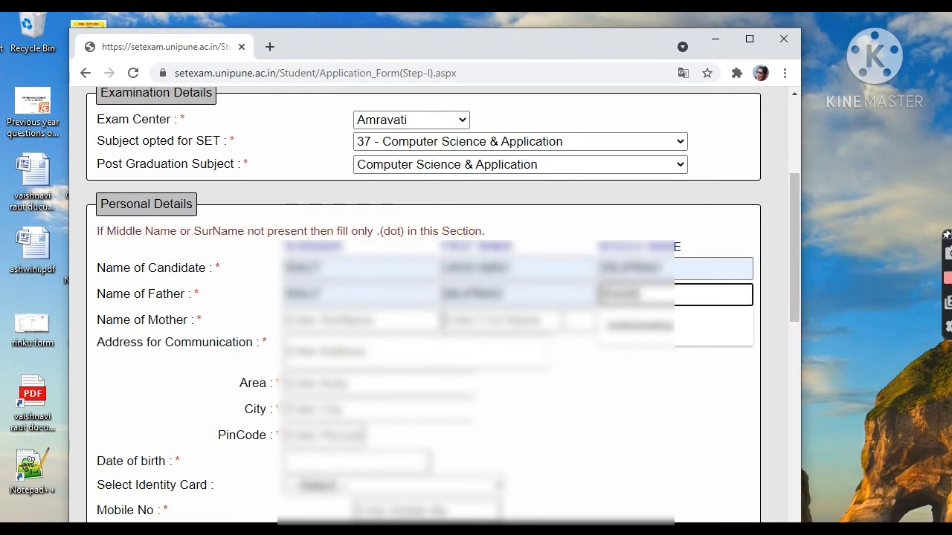
pyautogui.write('ao')
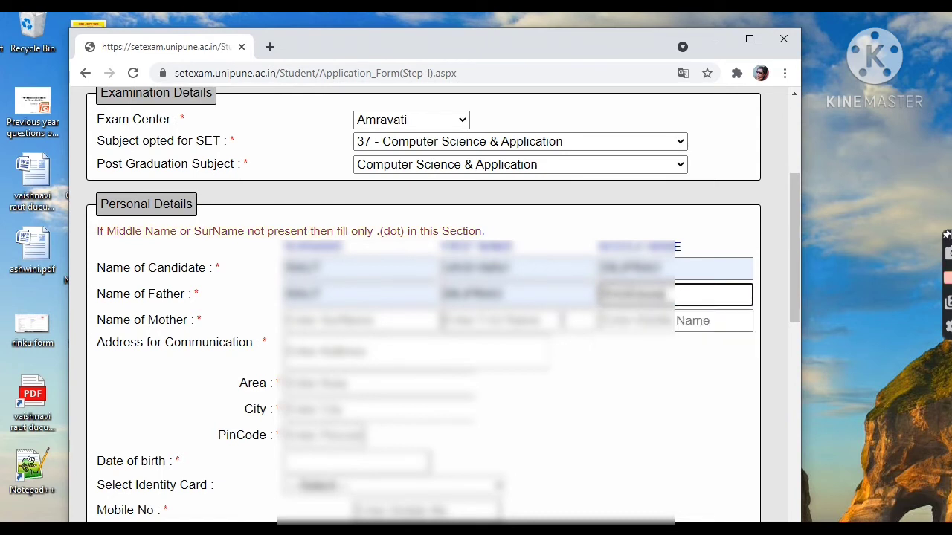
pyautogui.press('BackSpace')
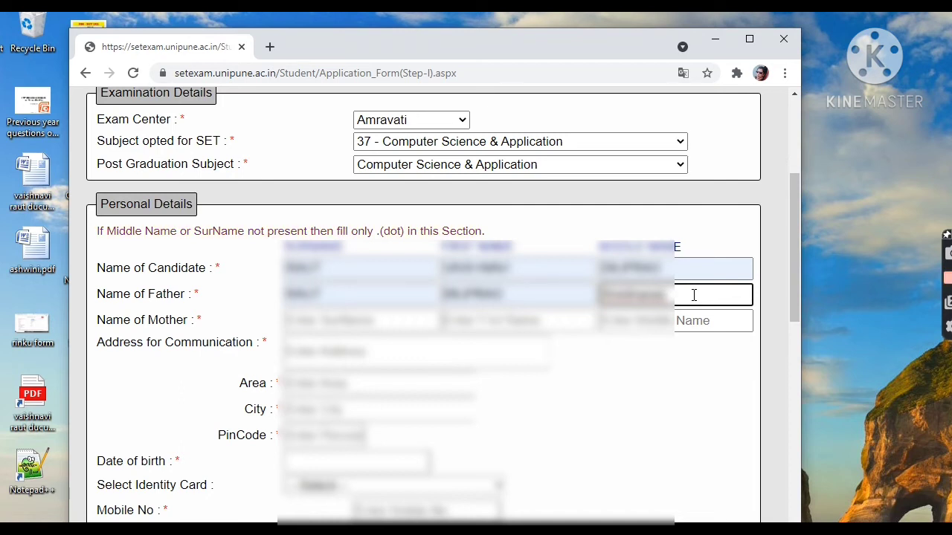
# - Clear the middle name in the Name of Father row and refill it from the matching saved autofill suggestion
pyautogui.moveTo(688, 297); pyautogui.dragTo(567, 320)
pyautogui.press('BackSpace')
pyautogui.write('S')
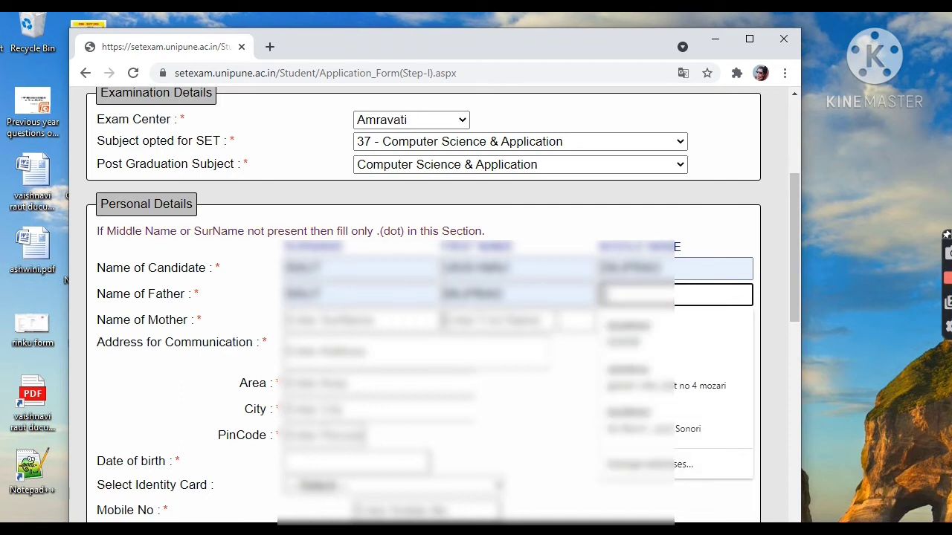
pyautogui.press('BackSpace')
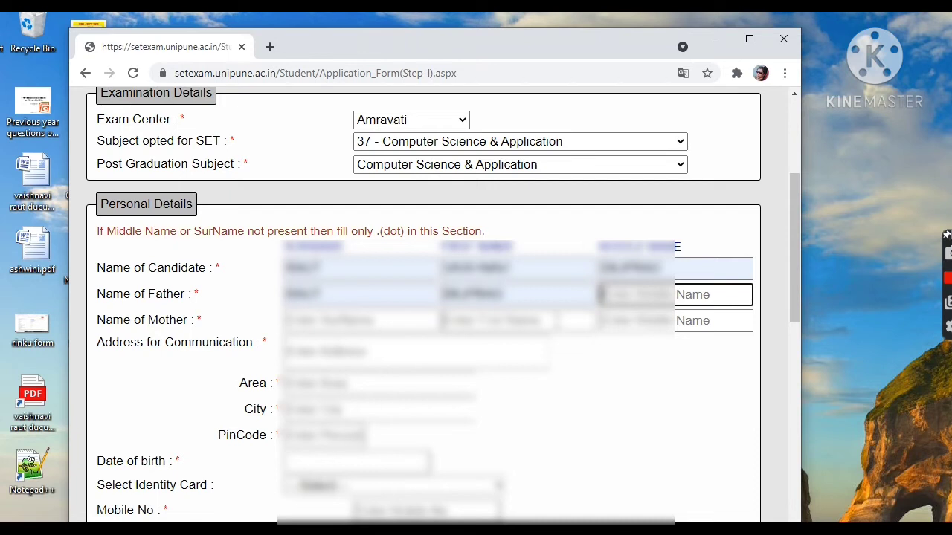
pyautogui.write('S')
pyautogui.click(673, 328)
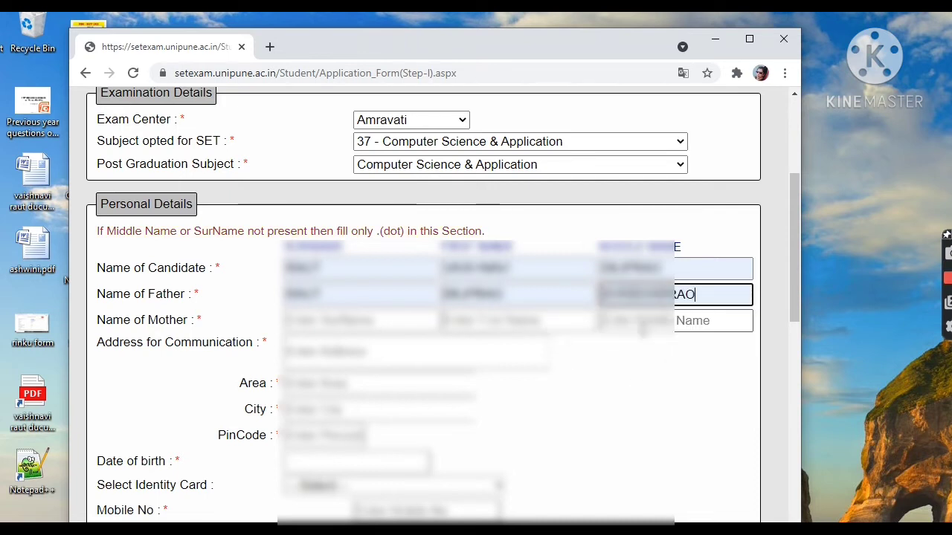
# - Fill the Name of Mother row from the saved autofill entry and replace its first name with the mother's first name
pyautogui.click(384, 320)
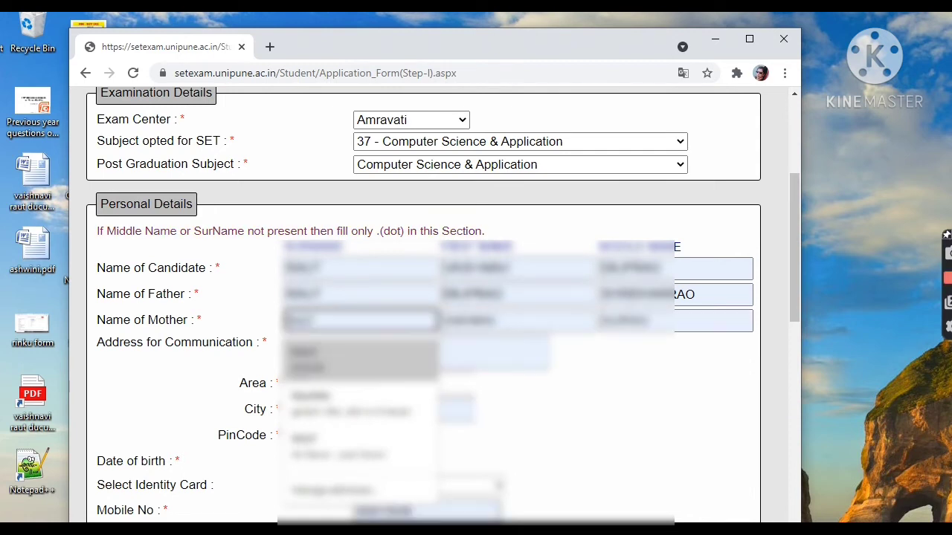
pyautogui.click(297, 360)
pyautogui.moveTo(533, 327); pyautogui.dragTo(437, 325)
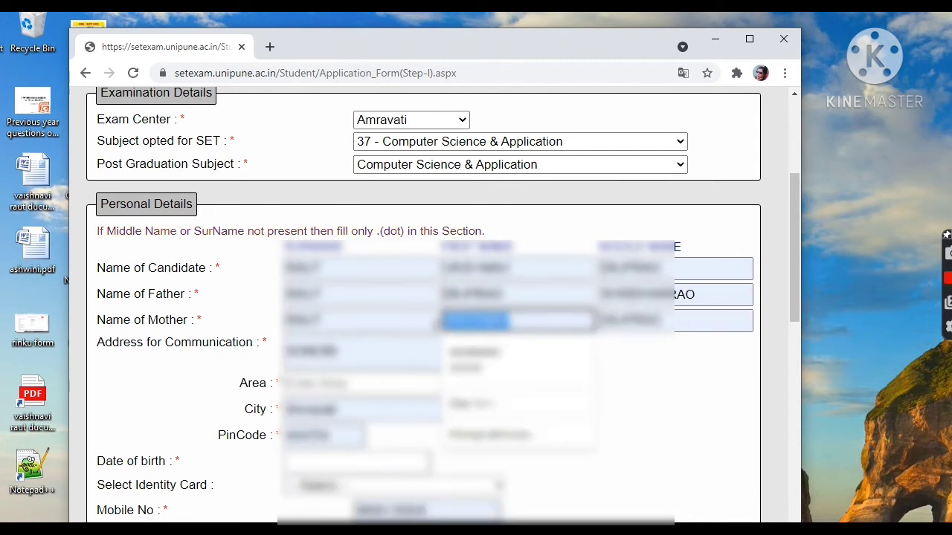
pyautogui.press('BackSpace')
pyautogui.write('Vaishali')
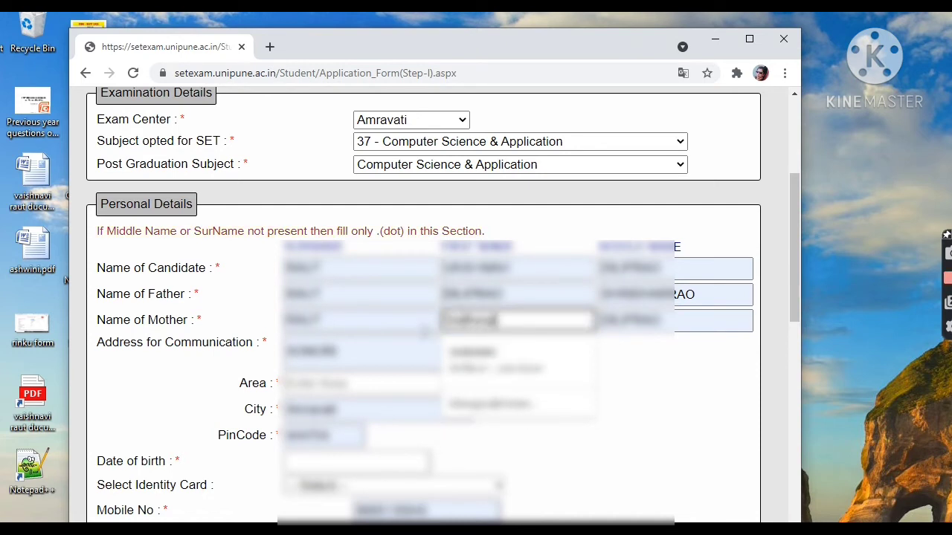
pyautogui.click(539, 366)
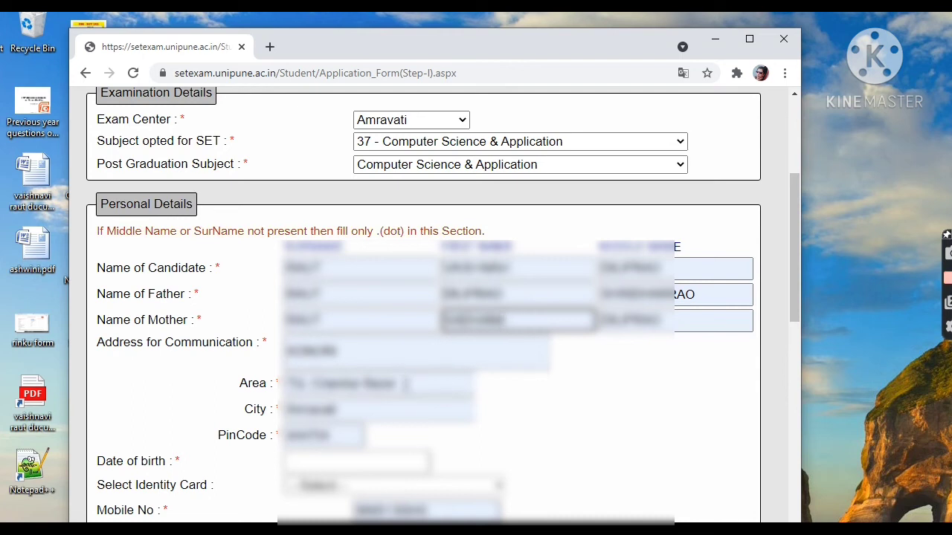
# - Replace the Address for Communication with the candidate's postal address and fill Area, City and PinCode from the saved entry
pyautogui.moveTo(403, 350); pyautogui.dragTo(288, 372)
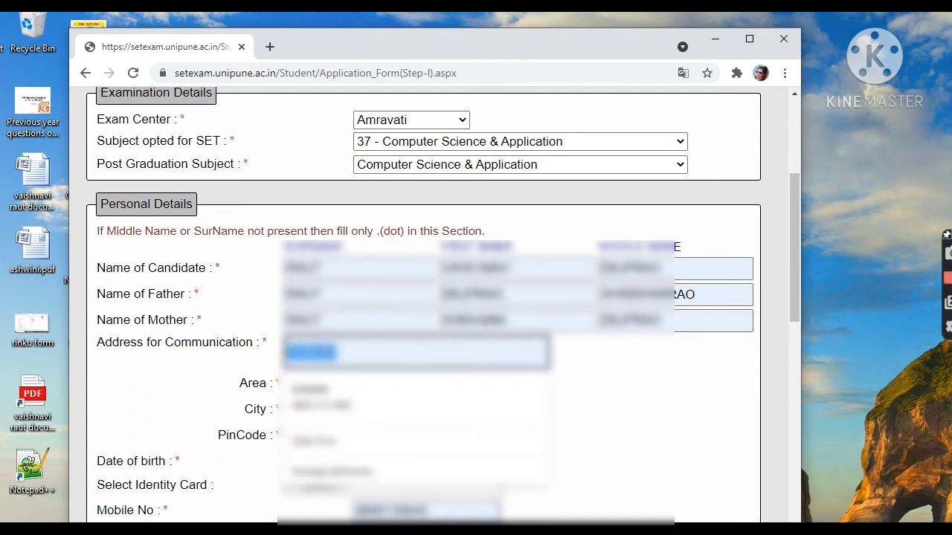
pyautogui.press('BackSpace')
pyautogui.write('At')
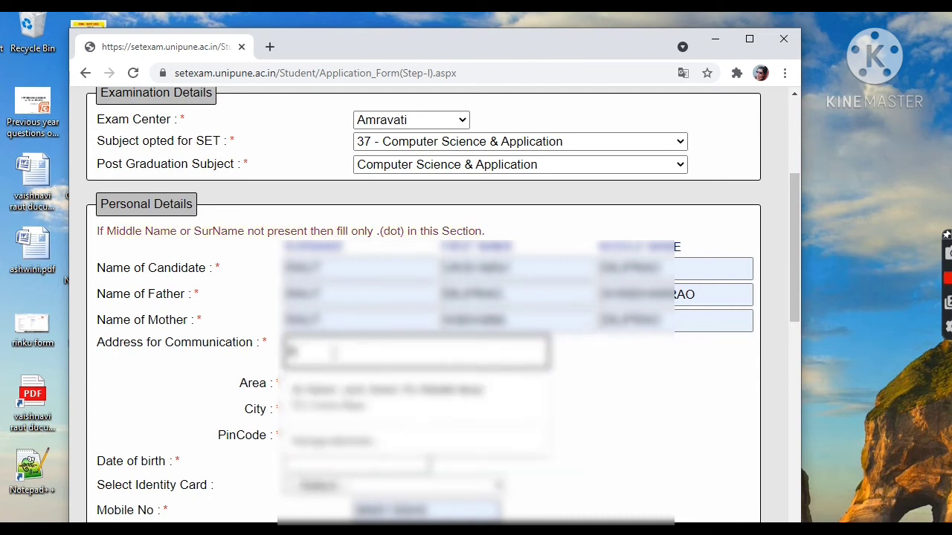
pyautogui.write(' N')
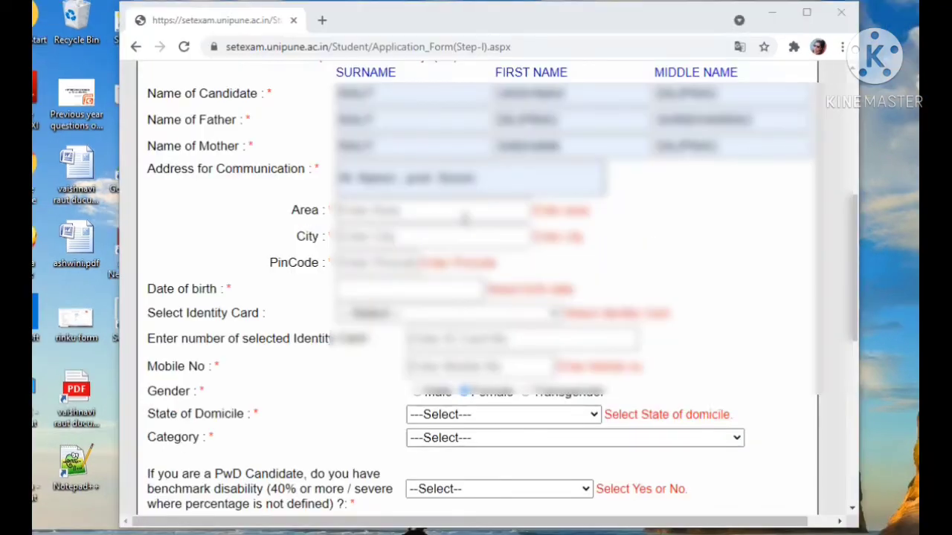
pyautogui.click(468, 212)
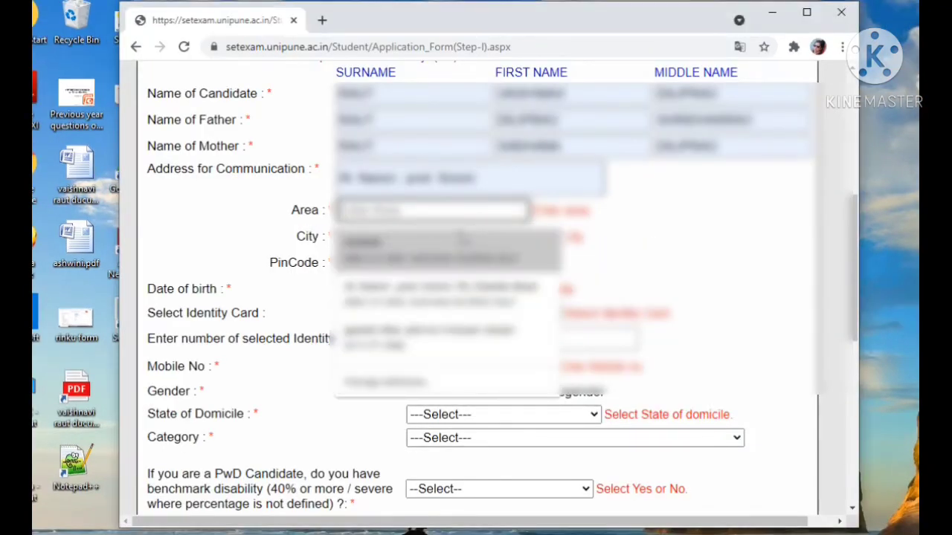
pyautogui.click(462, 239)
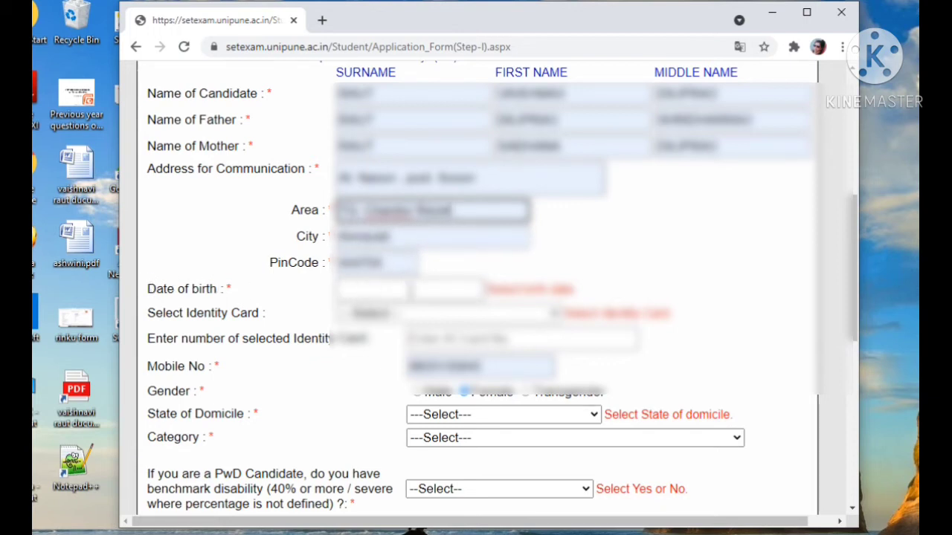
# - Fill in the candidate's date of birth from the saved suggestion and close the calendar
pyautogui.click(433, 291)
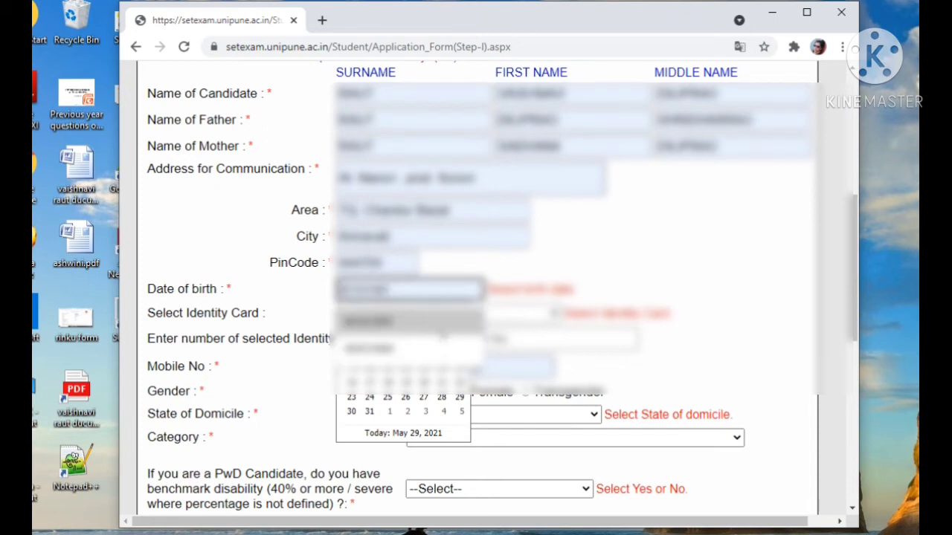
pyautogui.click(440, 328)
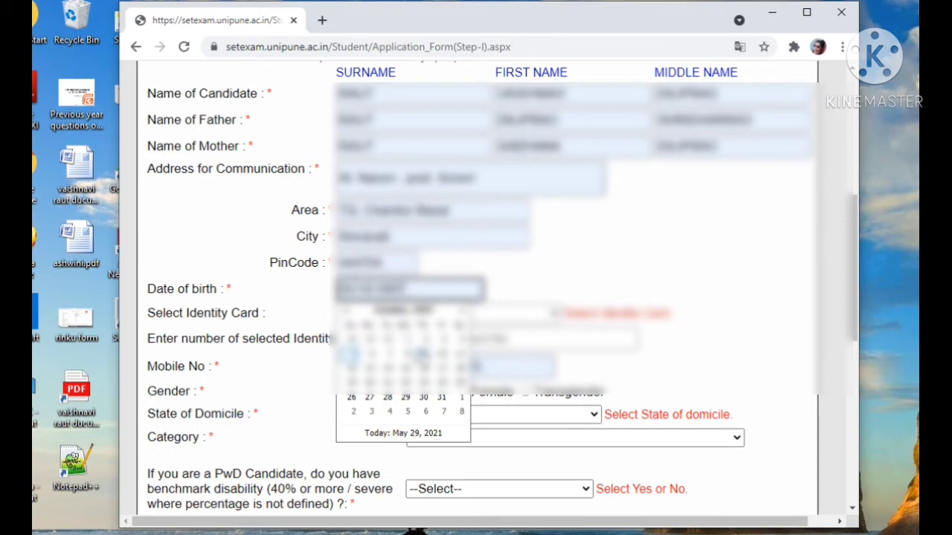
pyautogui.click(498, 297)
# - Select Aadhaar Number as the identity card and enter the candidate's identity card number
pyautogui.click(450, 315)
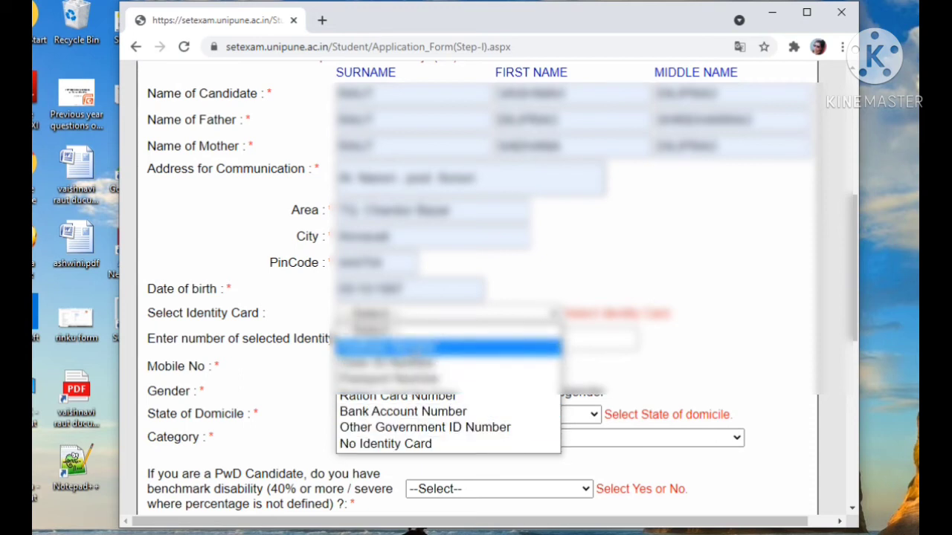
pyautogui.click(439, 347)
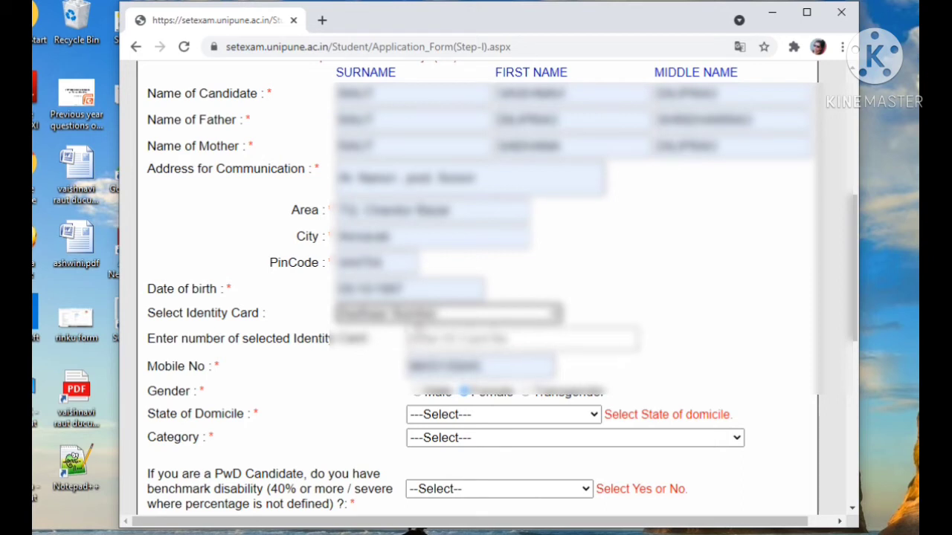
pyautogui.click(497, 339)
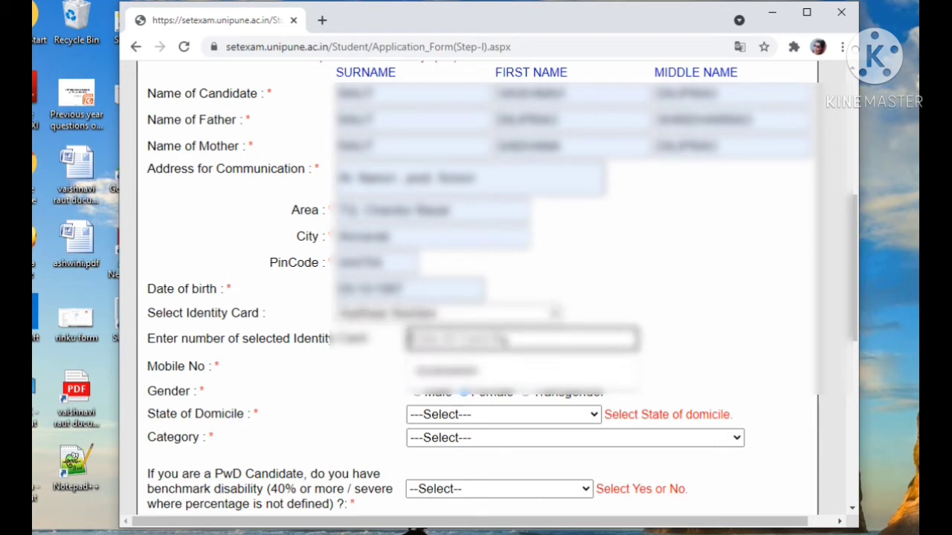
pyautogui.press('Down')
pyautogui.press('Return')
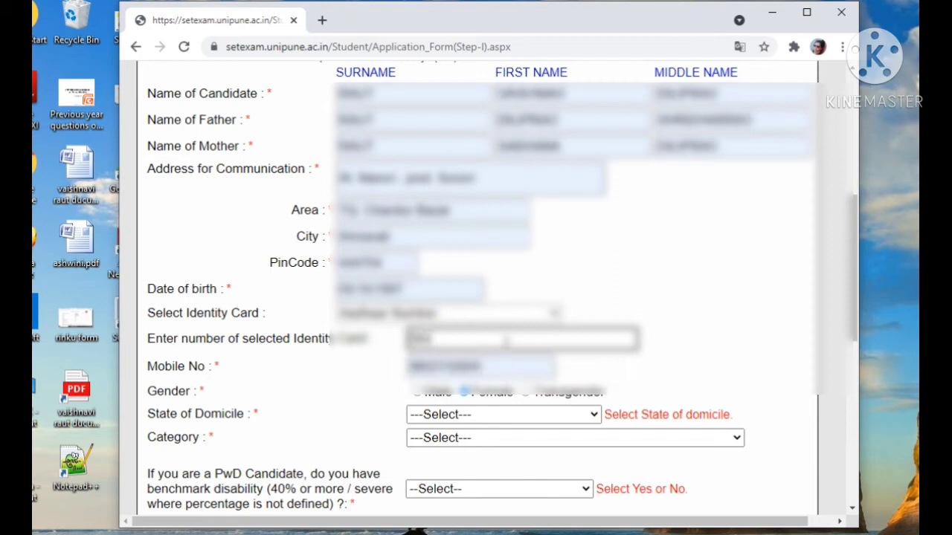
pyautogui.write('??')
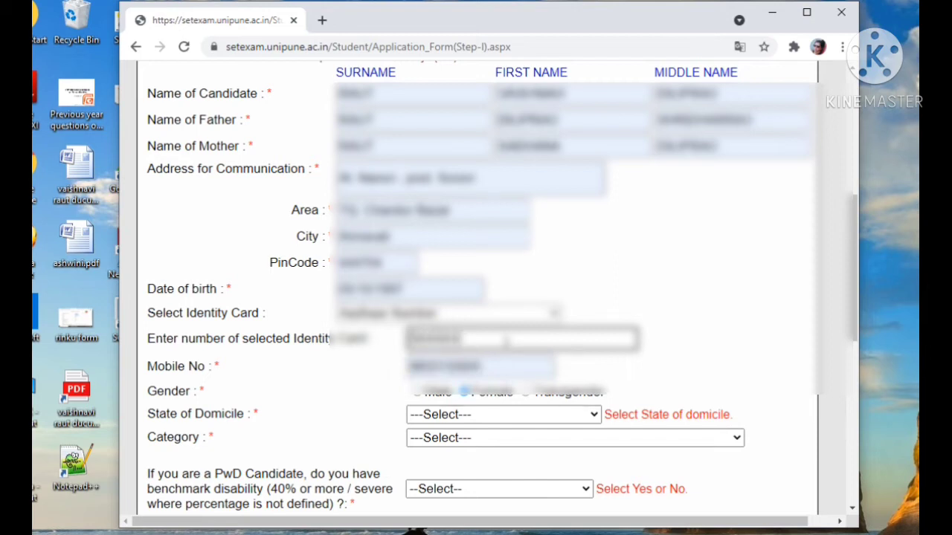
pyautogui.write('?')
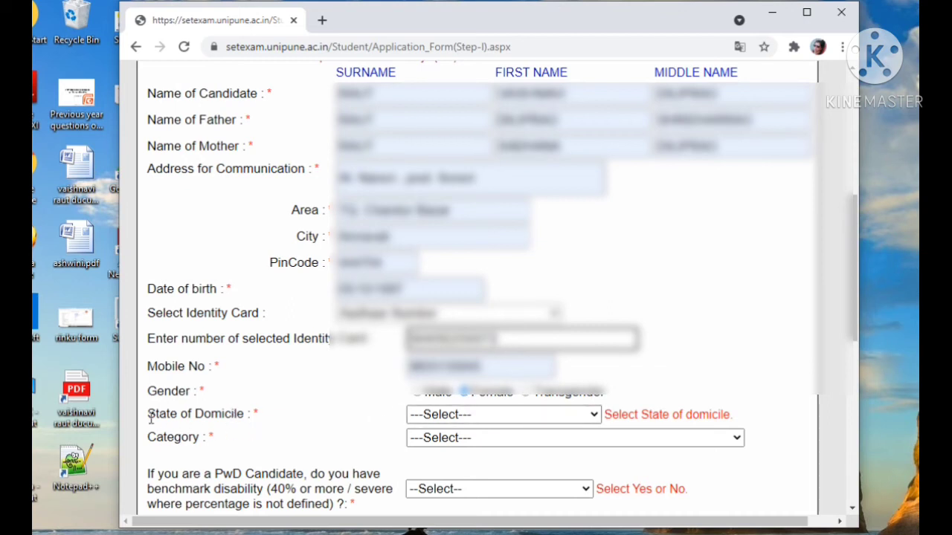
# - Set the State of Domicile to Maharashtra / Goa and the Category to OBC (belong to Non Creamy Layer)
pyautogui.click(479, 415)
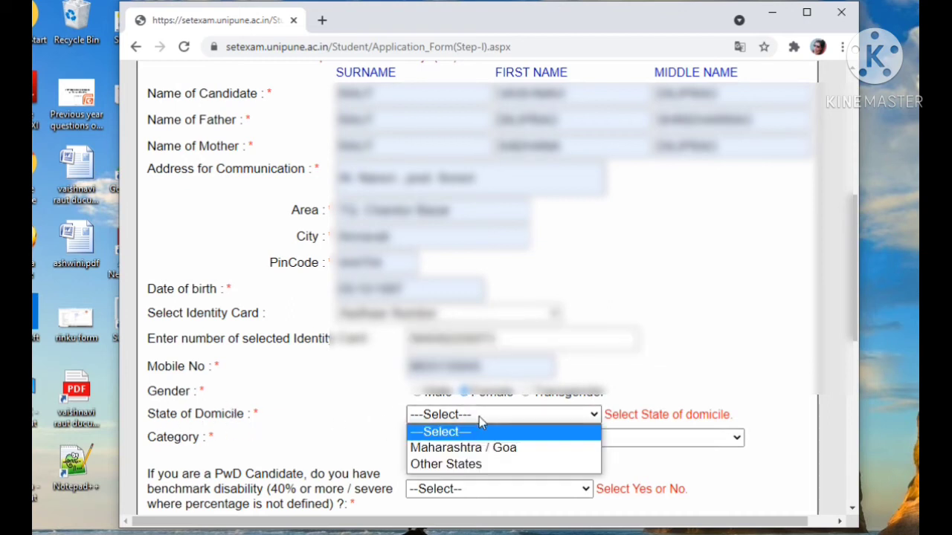
pyautogui.click(479, 449)
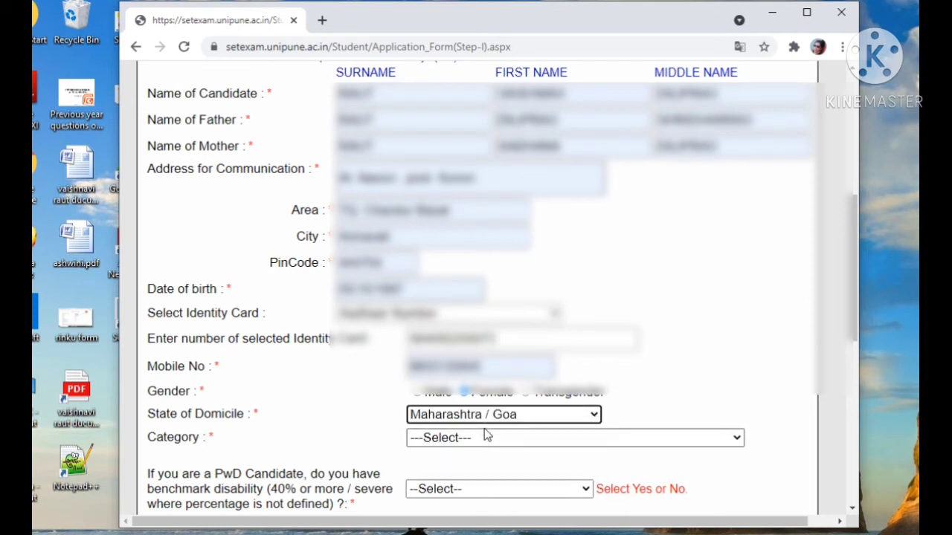
pyautogui.click(510, 416)
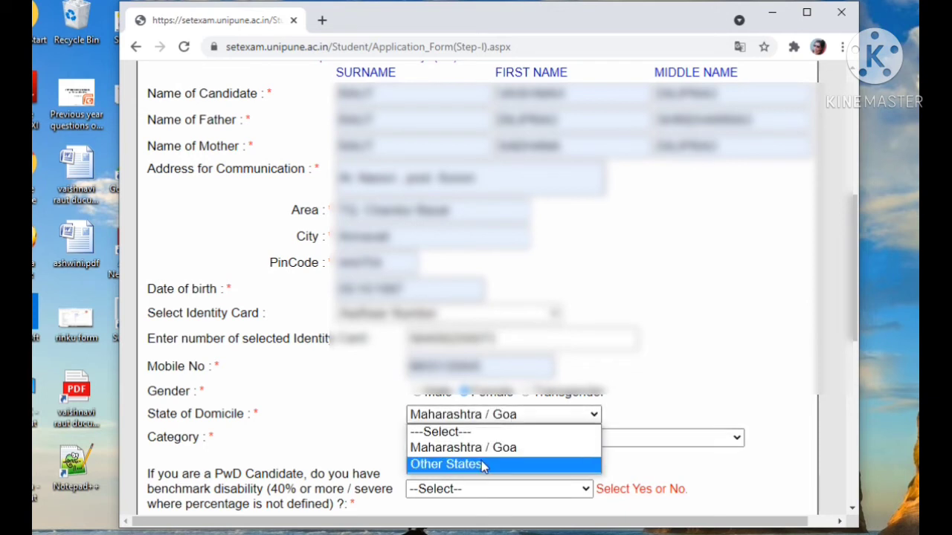
pyautogui.click(481, 460)
pyautogui.click(499, 428)
pyautogui.click(489, 448)
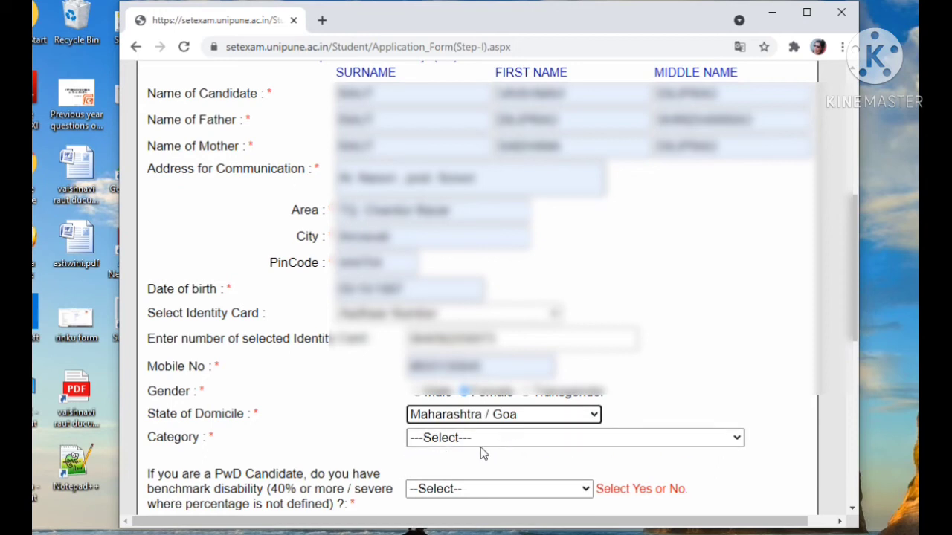
pyautogui.click(484, 436)
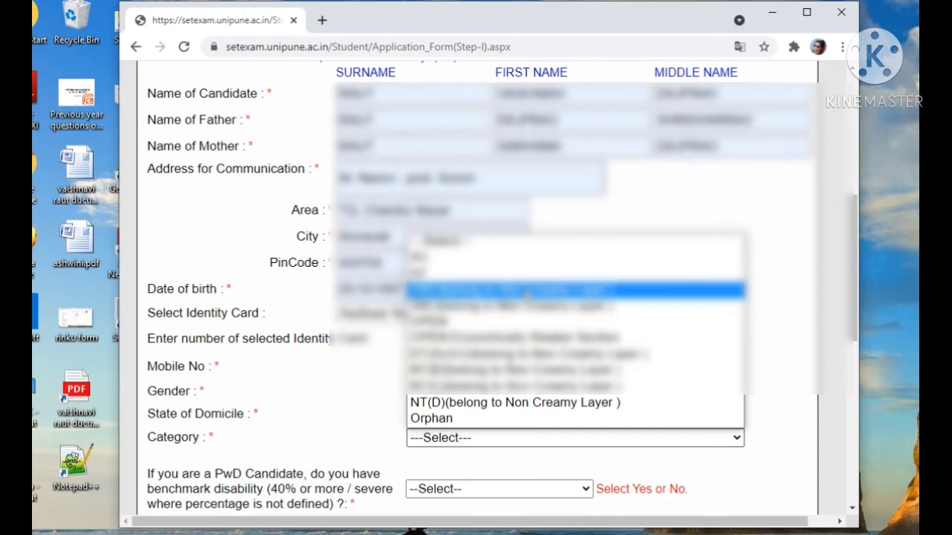
pyautogui.click(527, 292)
# - Answer Yes to the PwD benchmark disability question and open the Type of Disability options
pyautogui.scroll(-2, 521, 312)
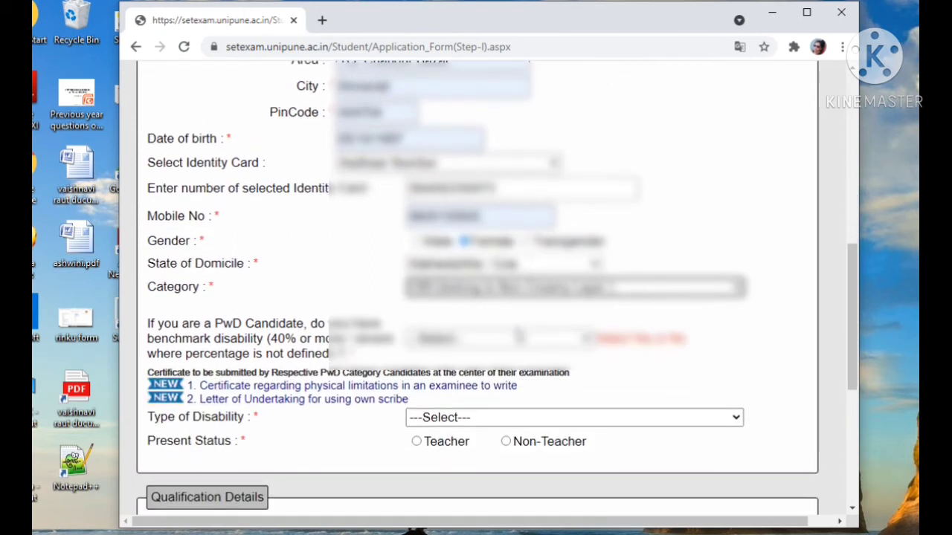
pyautogui.click(498, 344)
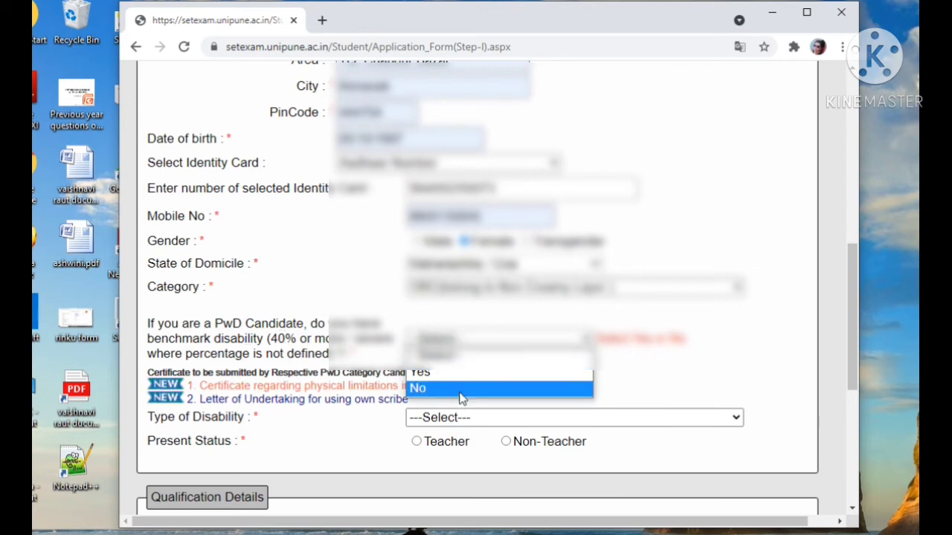
pyautogui.click(418, 389)
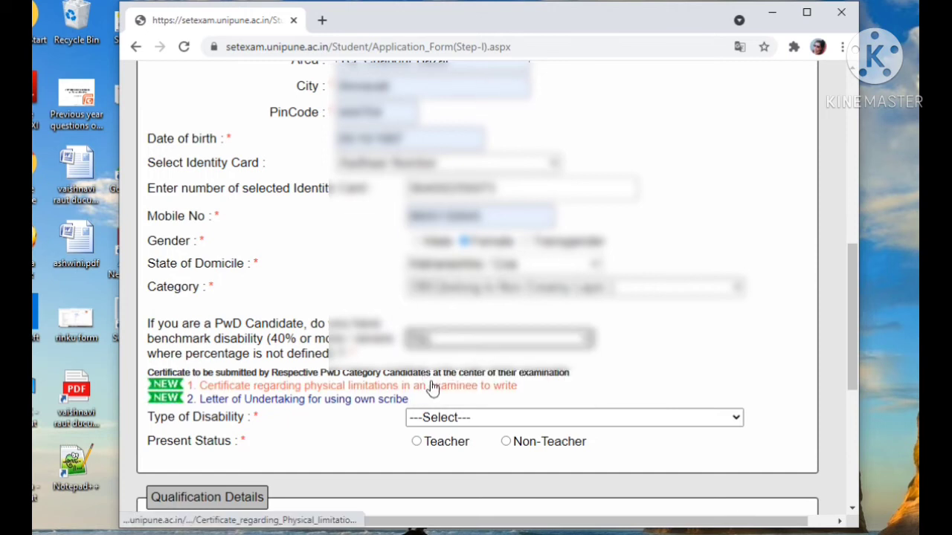
pyautogui.scroll(-1, 446, 399)
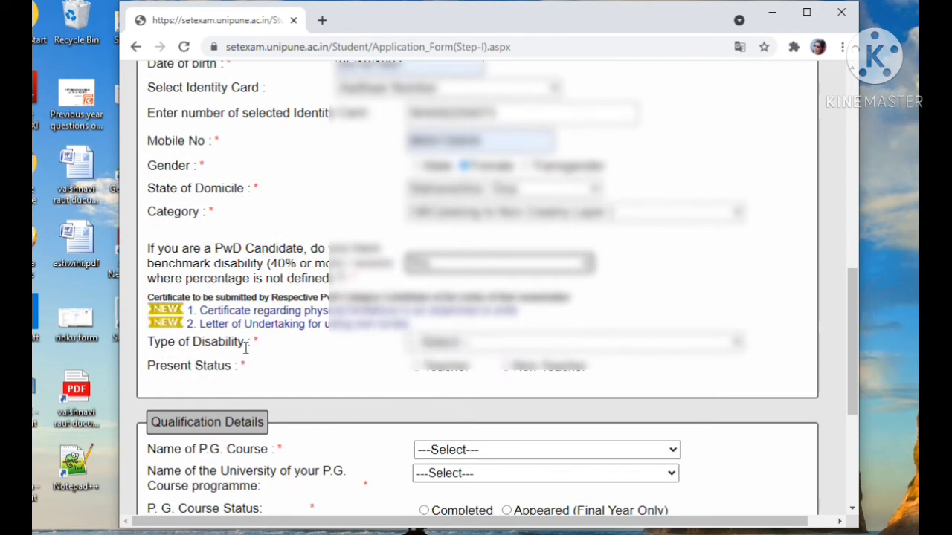
pyautogui.click(487, 346)
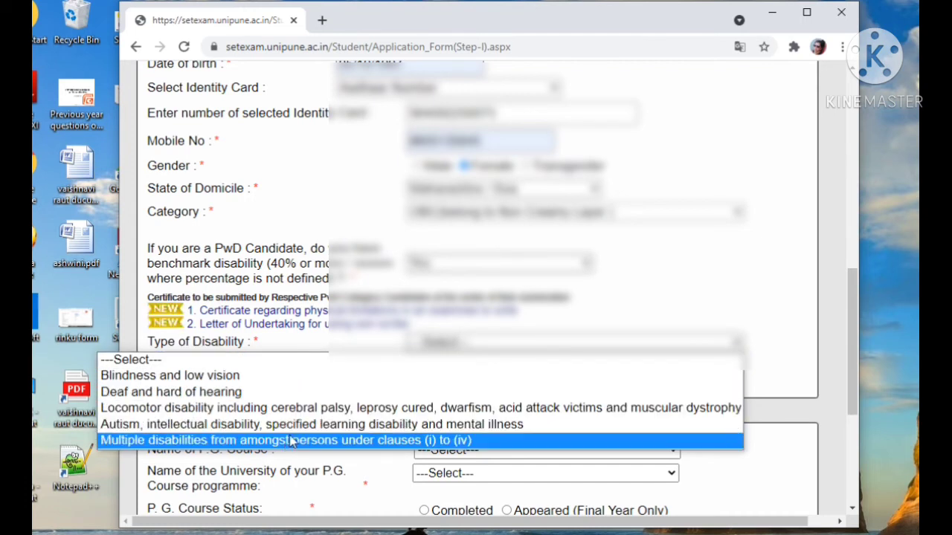
# - Set the PwD benchmark disability answer to No and the Type of Disability to Not Eligible
pyautogui.click(521, 268)
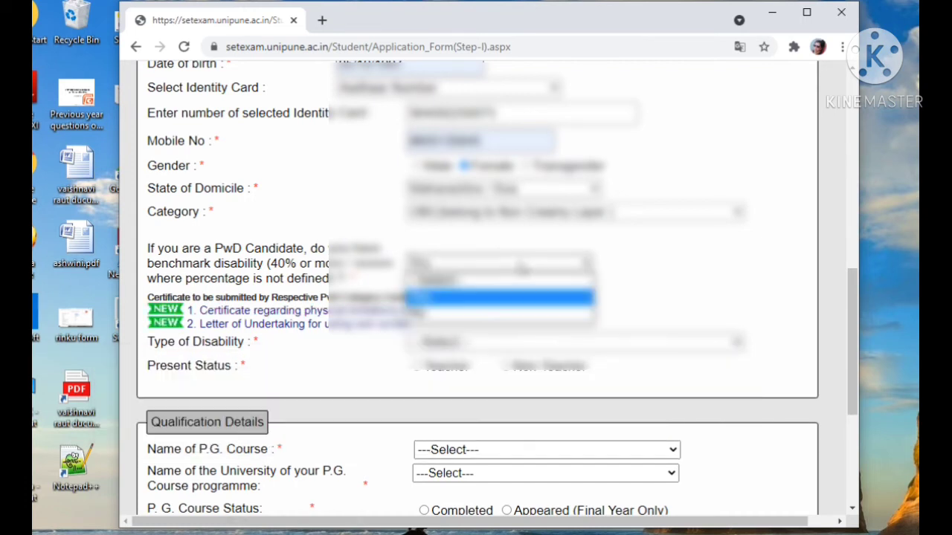
pyautogui.click(508, 314)
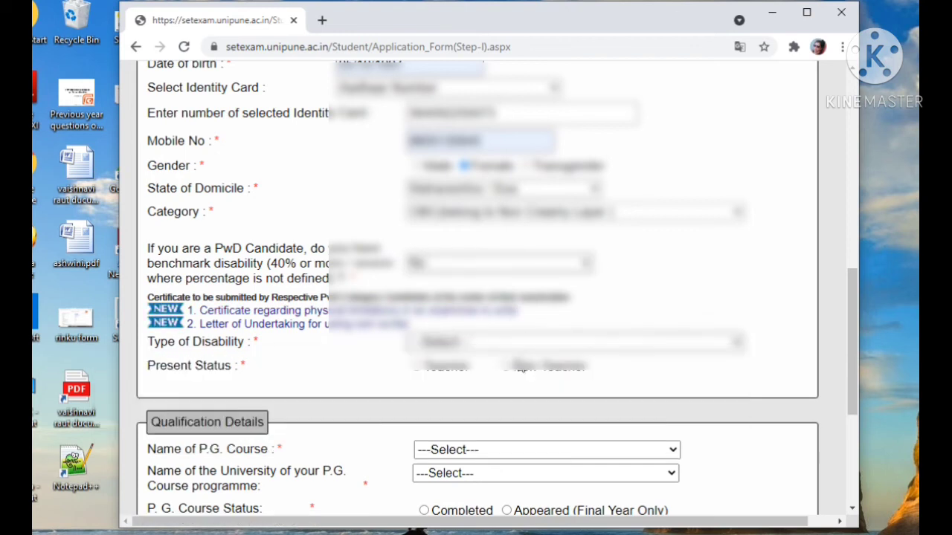
pyautogui.click(506, 342)
pyautogui.click(499, 377)
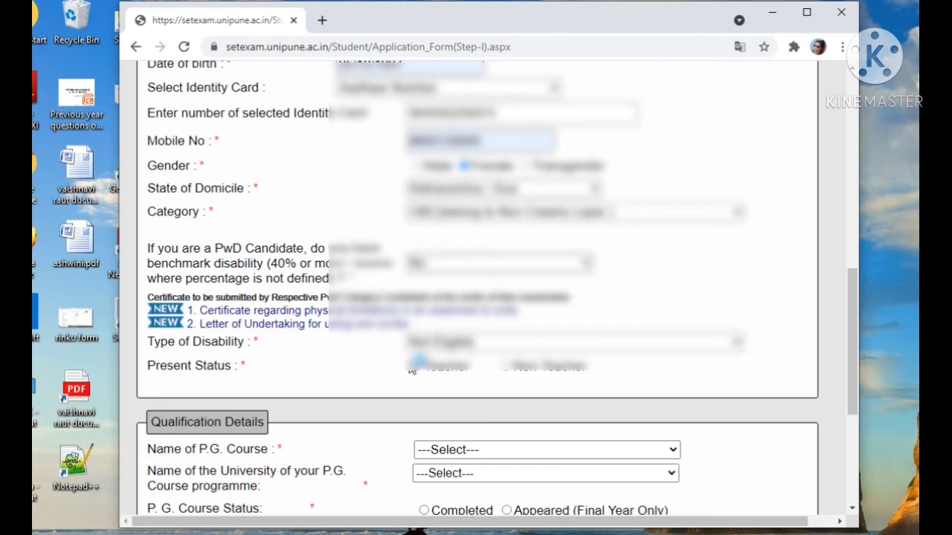
# - Set the candidate's Present Status to Non-Teacher in the Personal Details
pyautogui.click(509, 369)
pyautogui.scroll(-1, 463, 388)
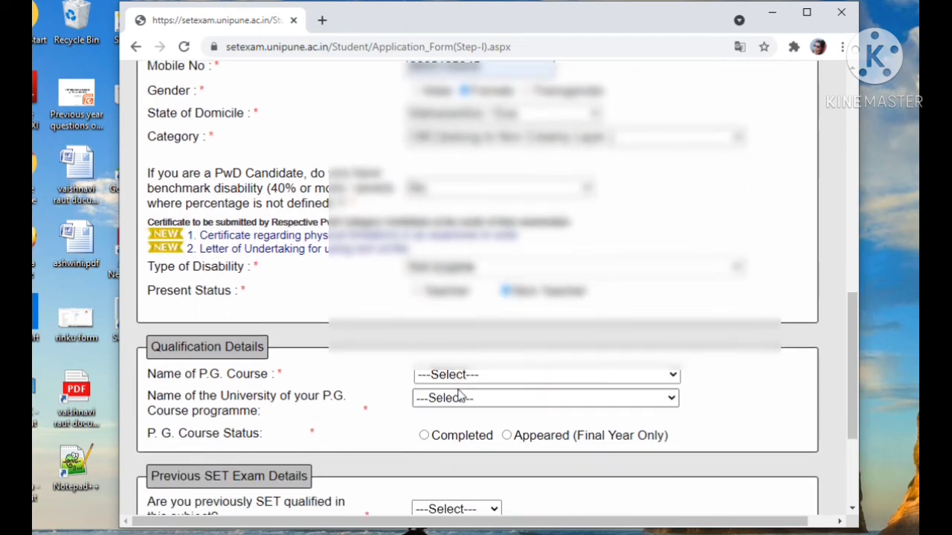
pyautogui.scroll(-1, 459, 334)
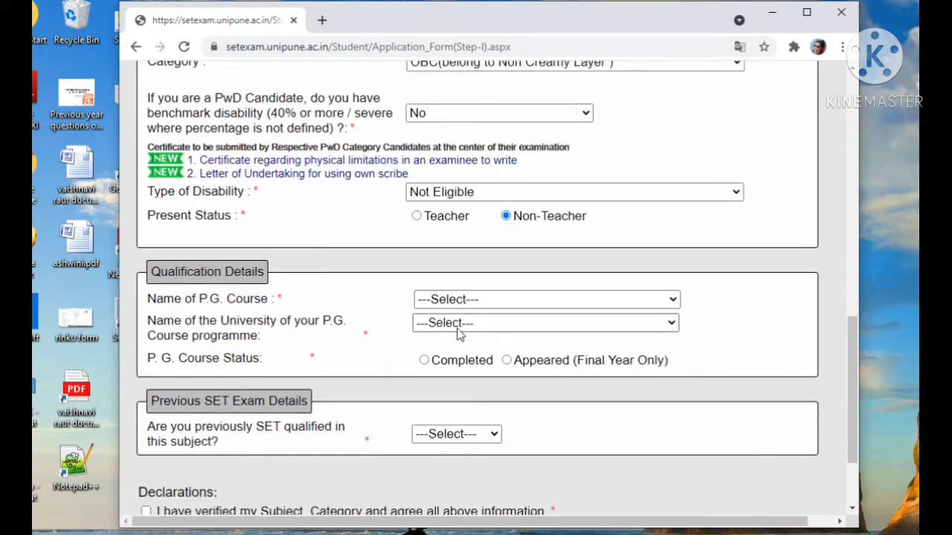
# - Set the P.G. course to M.C.A in Engineering Faculty and its university to S.G. Amravati University, Amravati in the Qualification Details
pyautogui.scroll(-1, 458, 336)
pyautogui.scroll(-1, 669, 364)
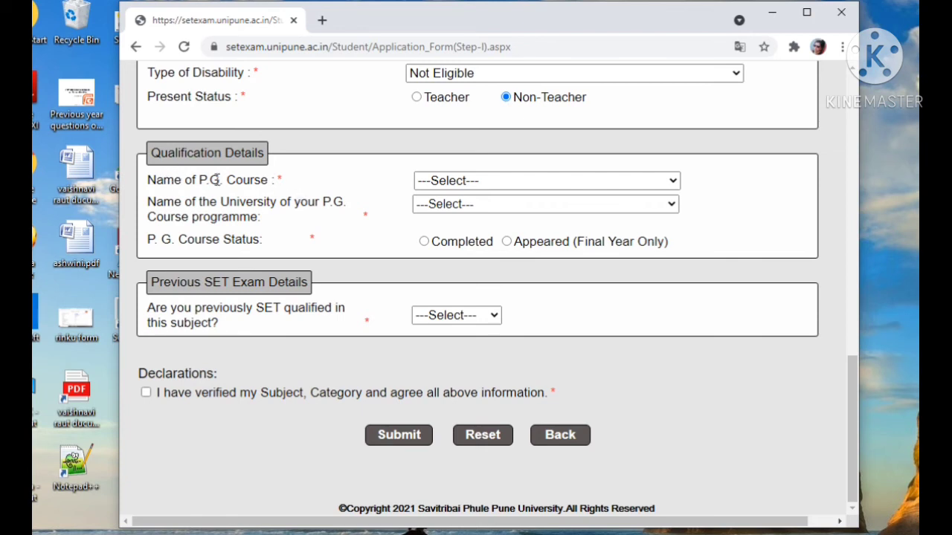
pyautogui.click(511, 181)
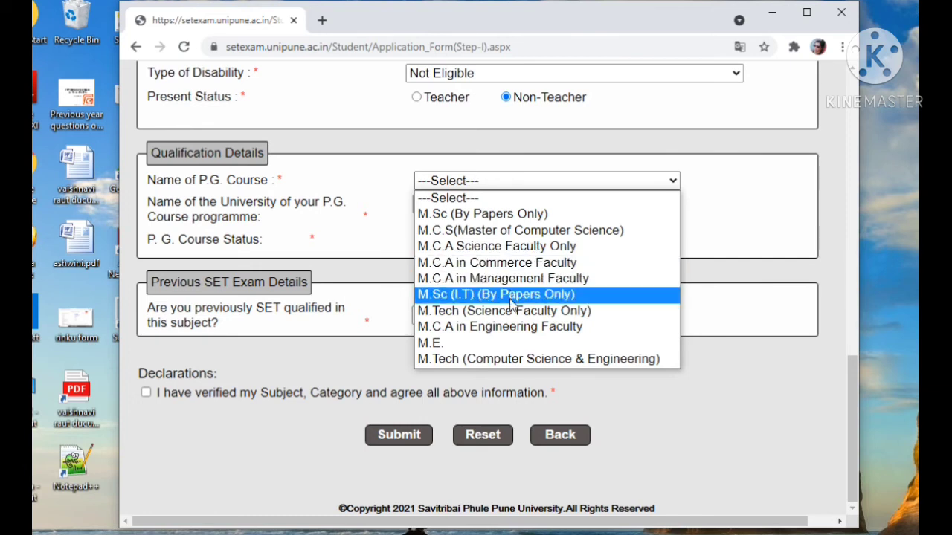
pyautogui.click(512, 327)
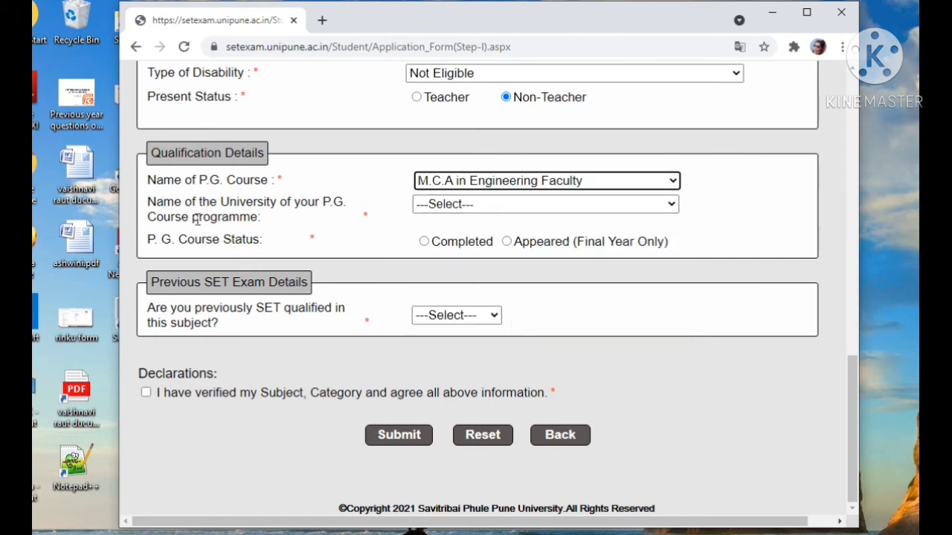
pyautogui.click(464, 205)
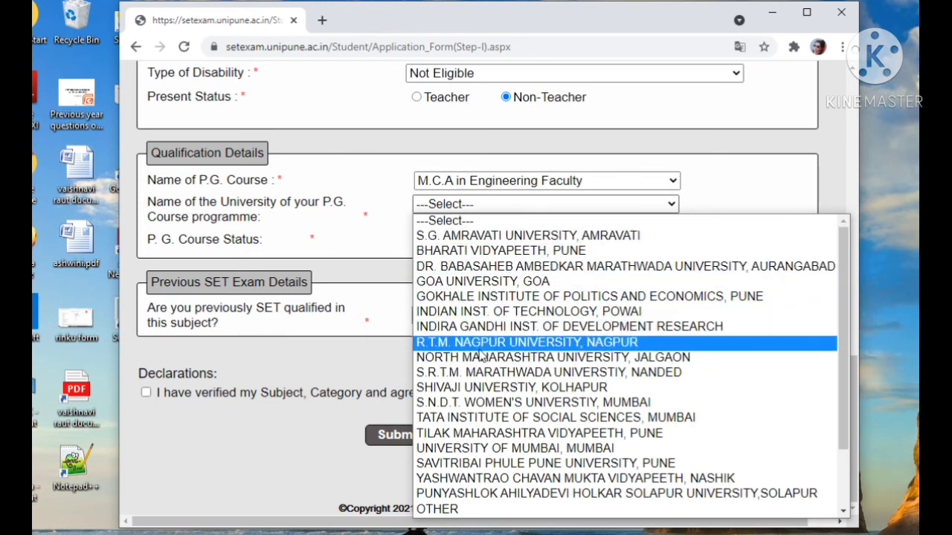
pyautogui.scroll(-2, 479, 346)
pyautogui.scroll(2, 480, 349)
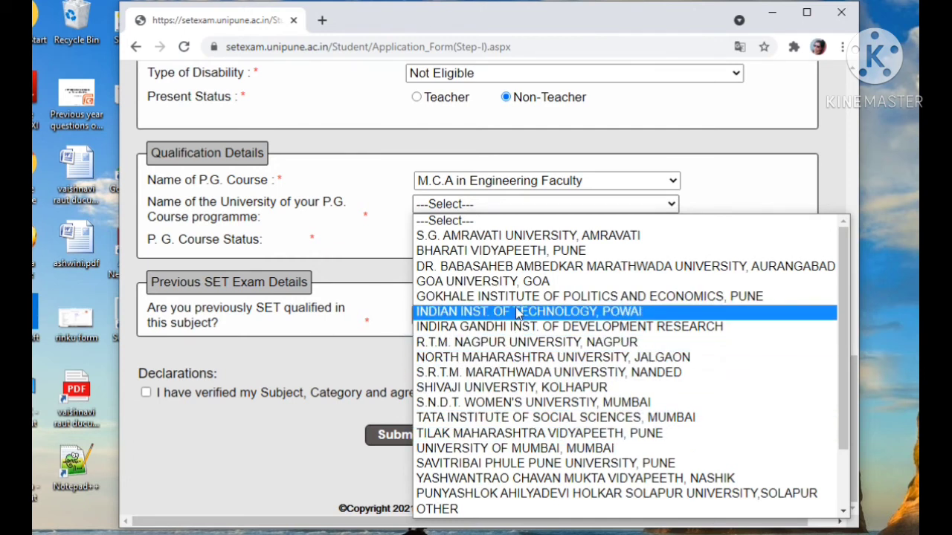
pyautogui.click(524, 236)
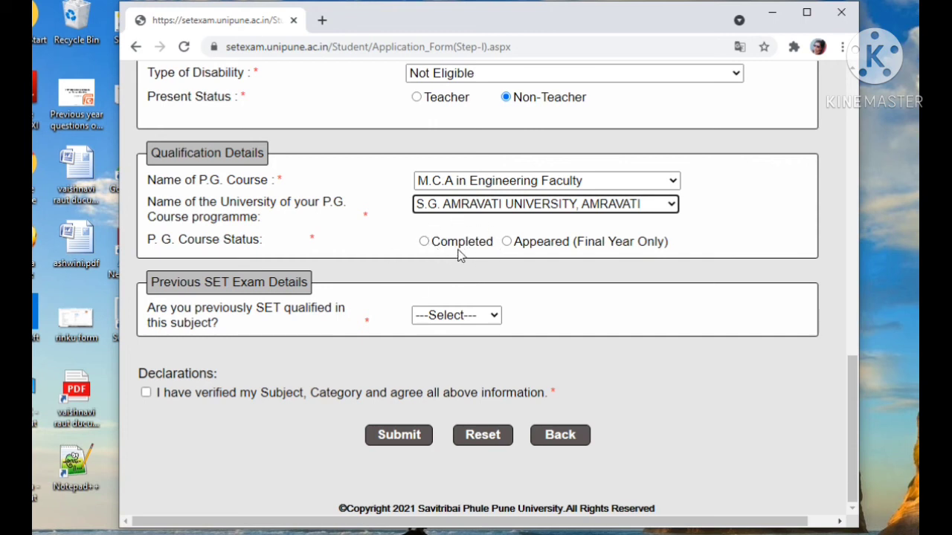
# - Try both P.G. Course Status options and leave the status set to Completed
pyautogui.click(506, 243)
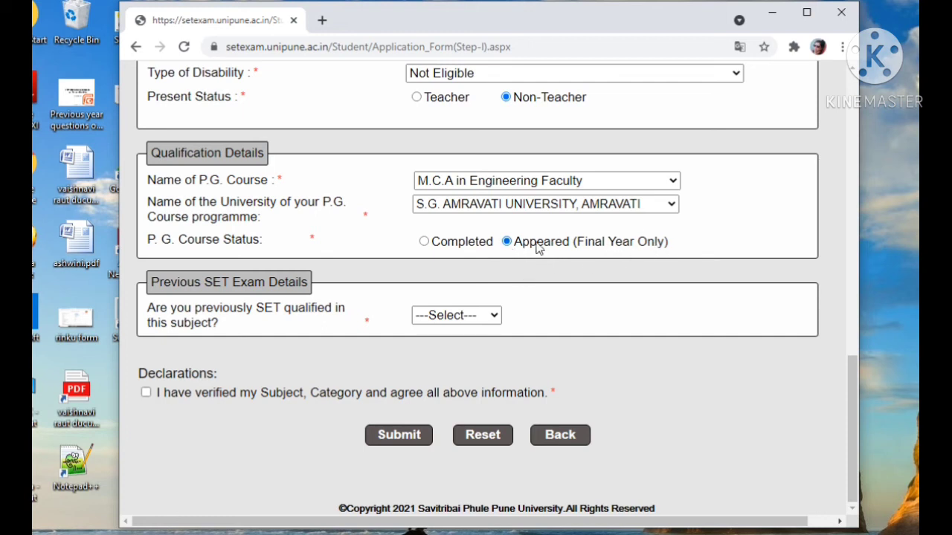
pyautogui.click(424, 241)
pyautogui.click(507, 241)
pyautogui.click(434, 247)
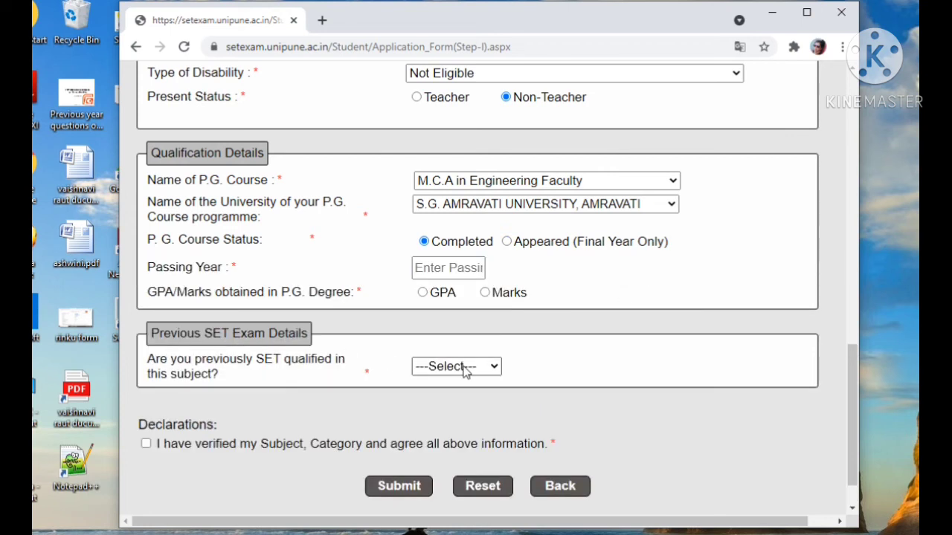
# - Answer No to the question about being previously SET qualified in this subject
pyautogui.click(465, 368)
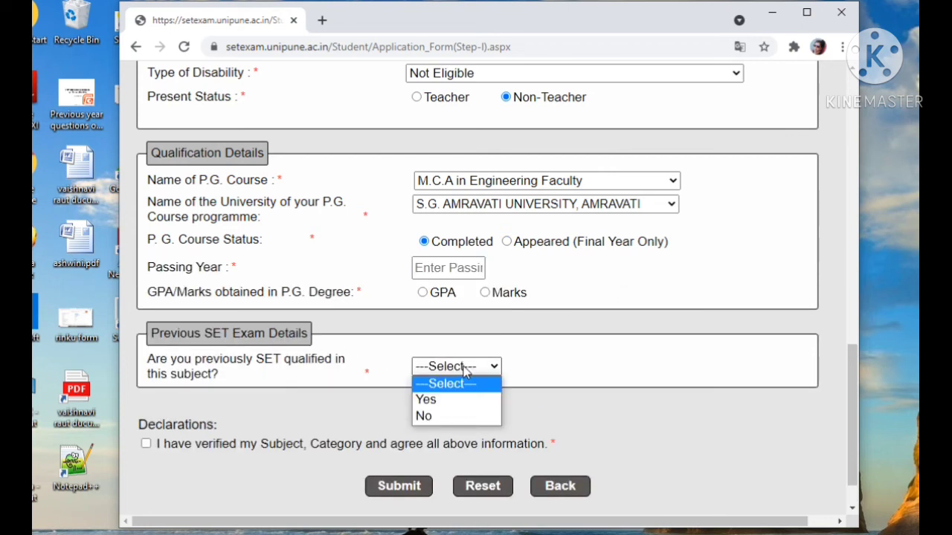
pyautogui.click(425, 401)
pyautogui.click(462, 369)
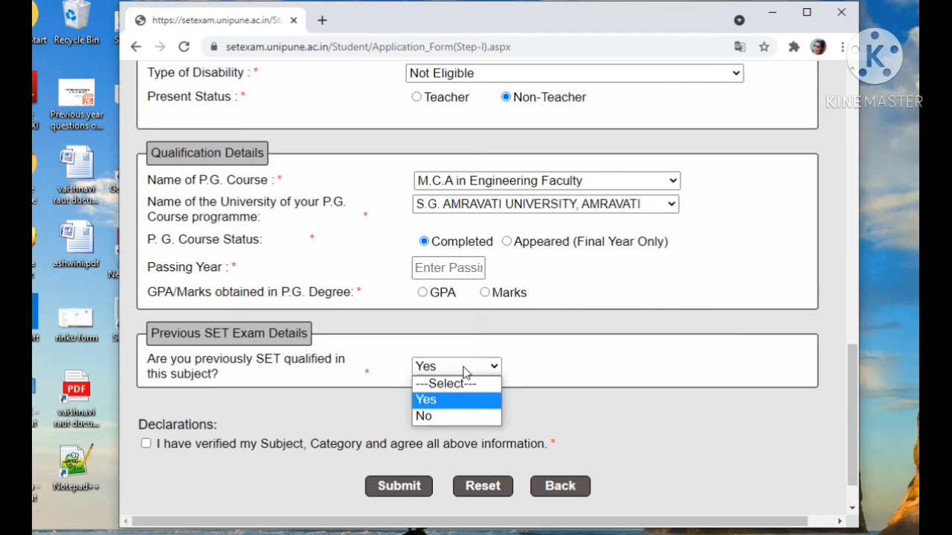
pyautogui.click(452, 418)
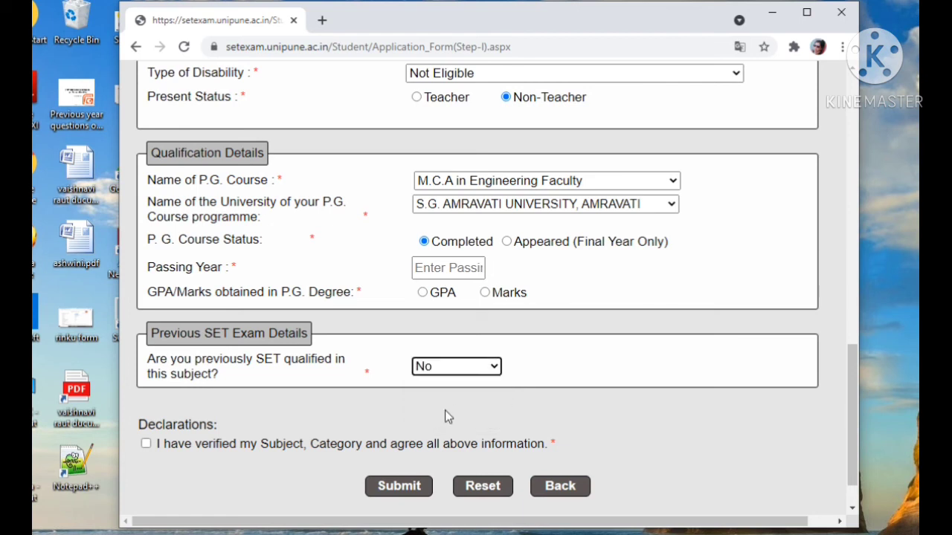
# - Switch the previous SET qualification answer to Yes and return it to No
pyautogui.click(491, 367)
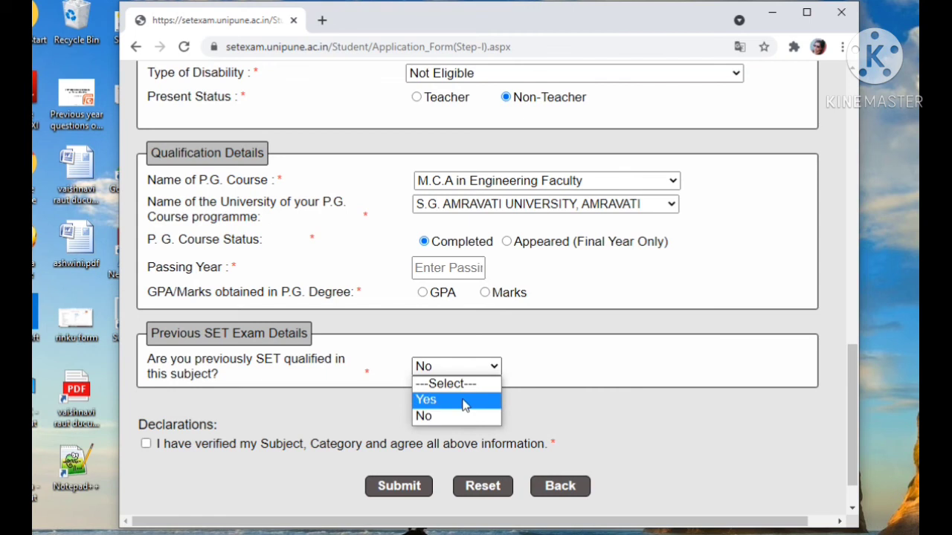
pyautogui.click(464, 402)
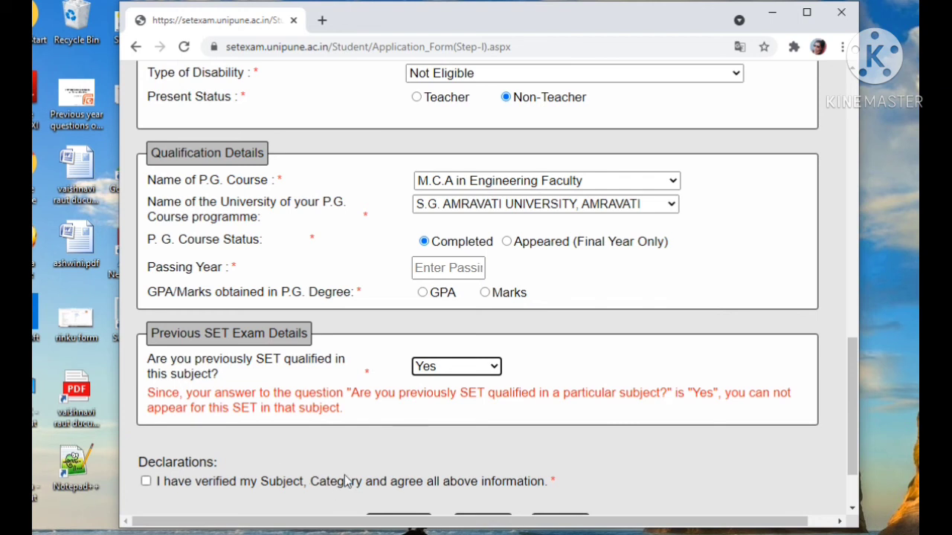
pyautogui.click(479, 370)
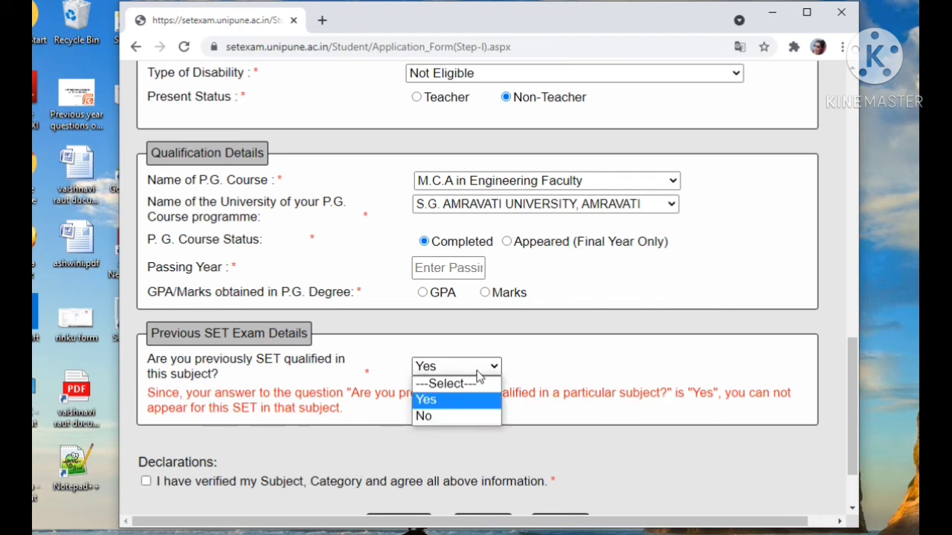
pyautogui.click(461, 416)
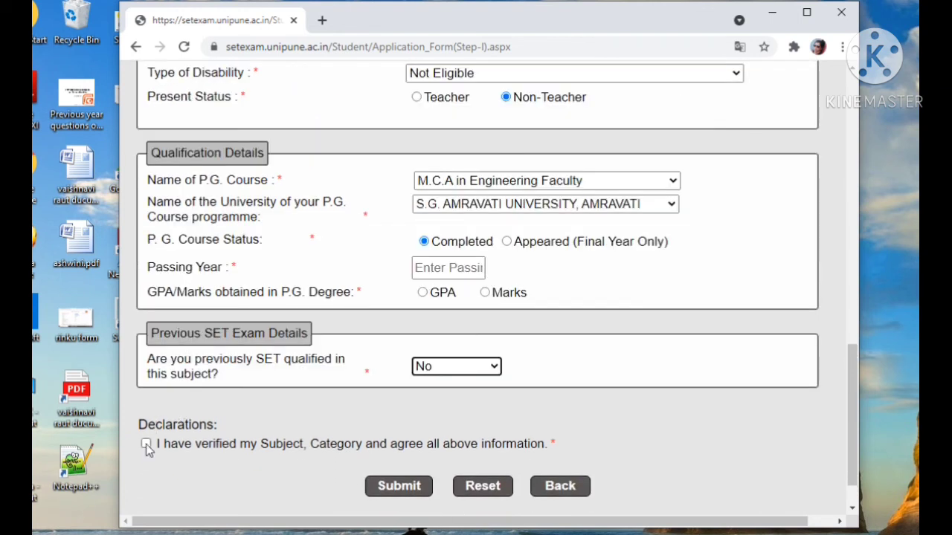
# - Accept the declaration on the verified subject and category, and try to submit the application form, agreeing to continue
pyautogui.click(147, 445)
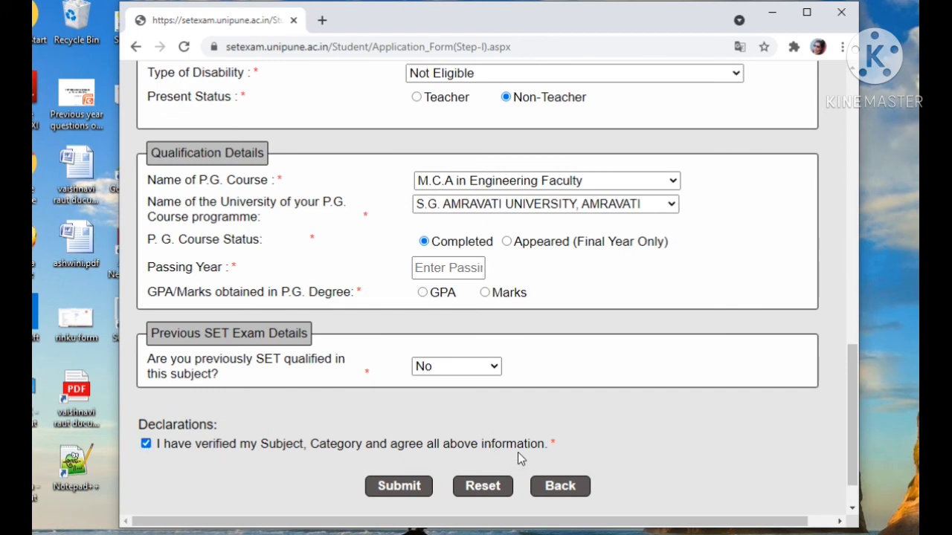
pyautogui.click(404, 488)
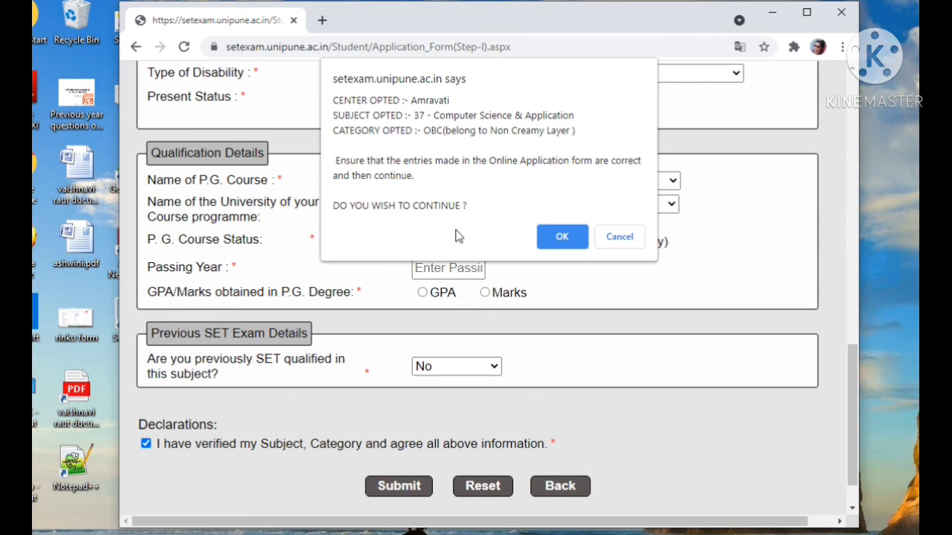
pyautogui.click(556, 237)
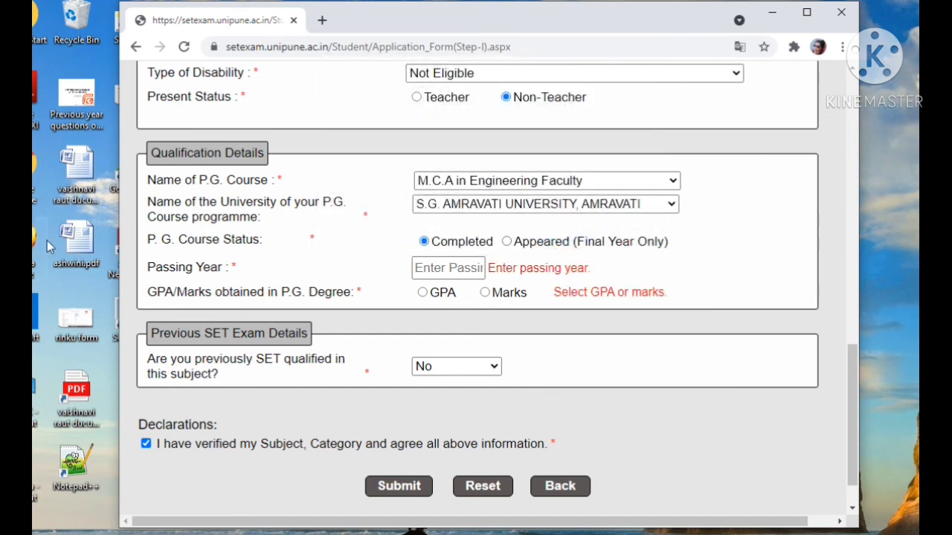
# - Set the P.G. Course Status to Appeared (Final Year Only) and submit the application form, agreeing to continue with the entries
pyautogui.click(453, 266)
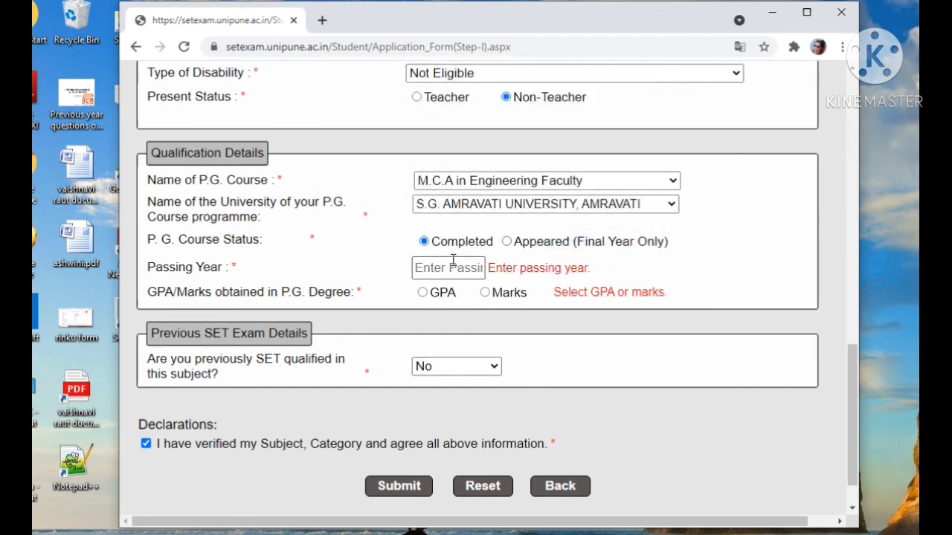
pyautogui.click(523, 244)
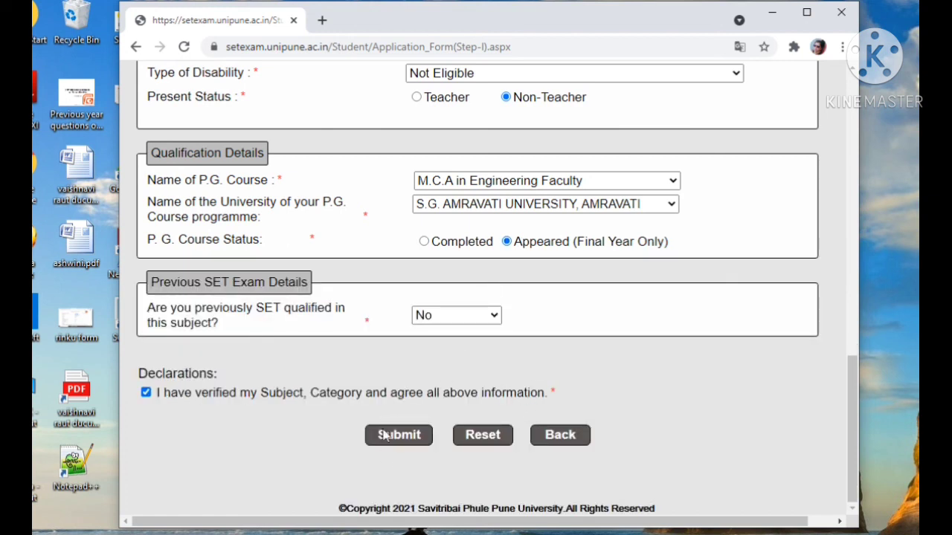
pyautogui.click(396, 436)
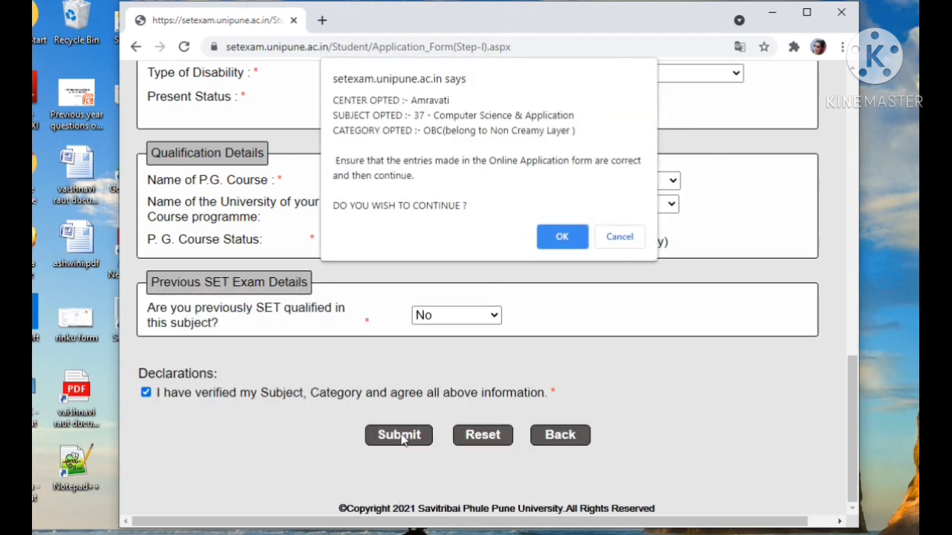
pyautogui.click(571, 248)
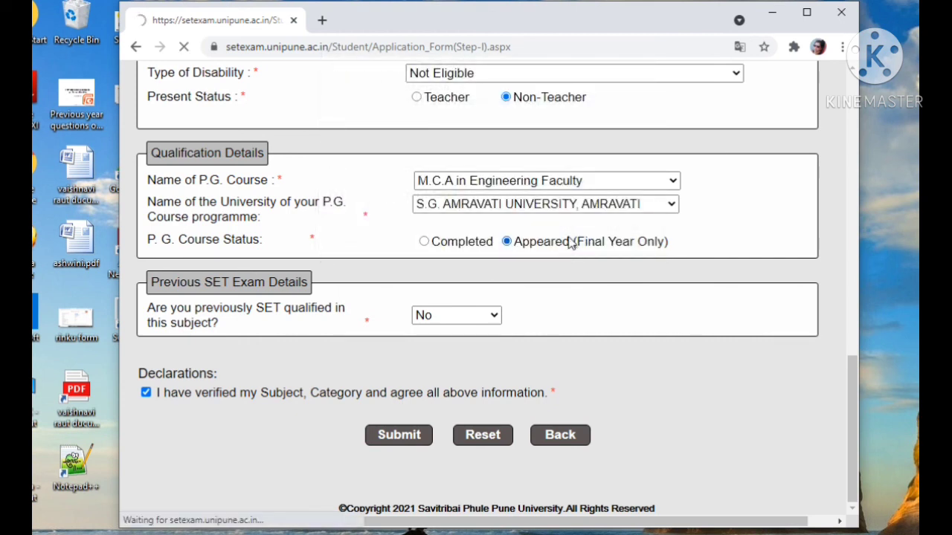